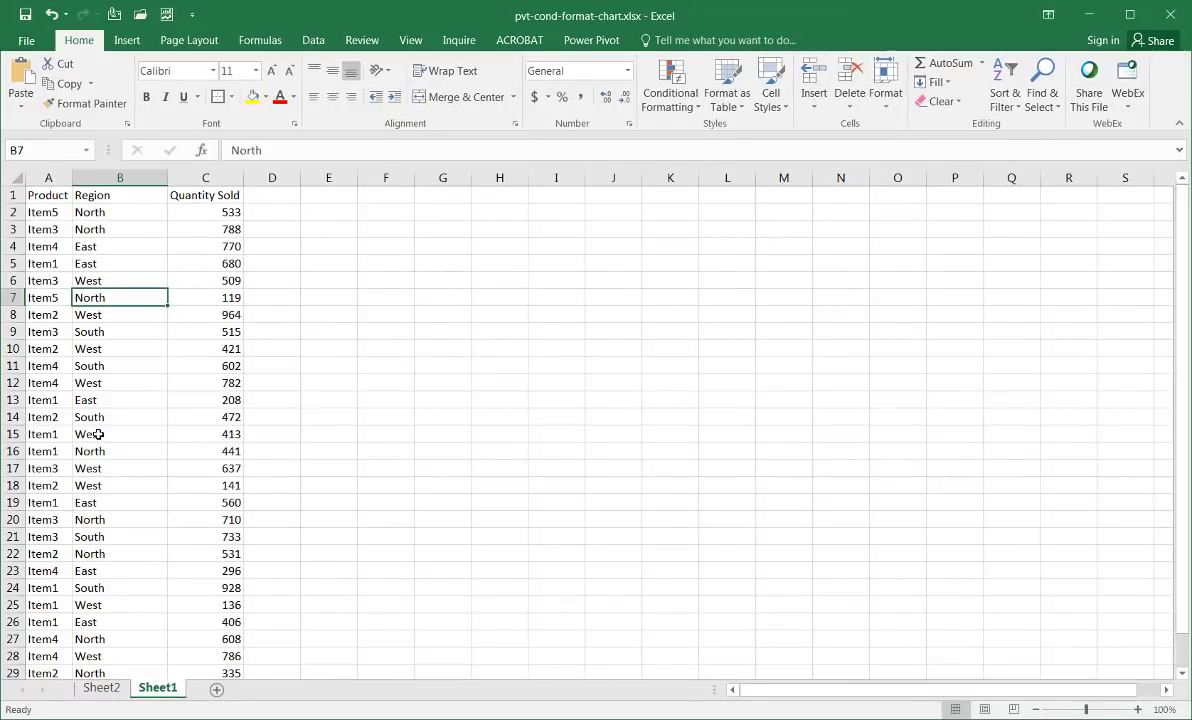
Select a cell inside the Product, Region and Quantity Sold records on Sheet1.
click(121, 333)
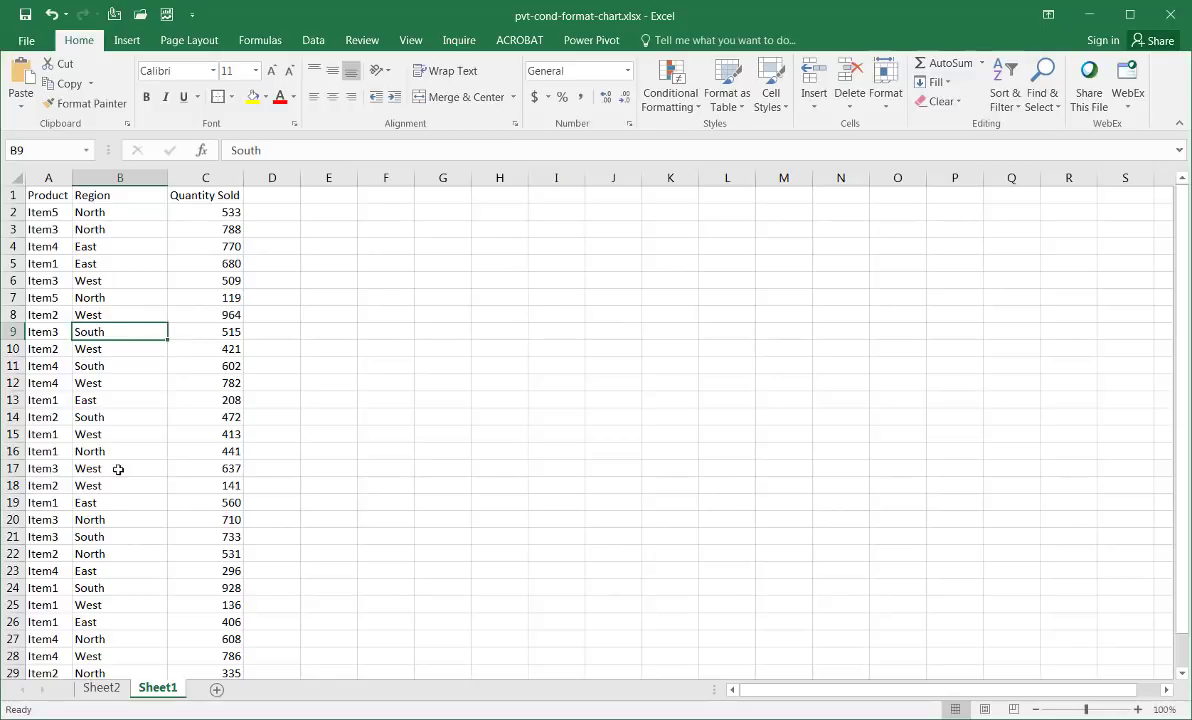
Insert a PivotTable on a new sheet with Region then Product as rows and Sum of Quantity Sold as values.
click(145, 41)
click(30, 82)
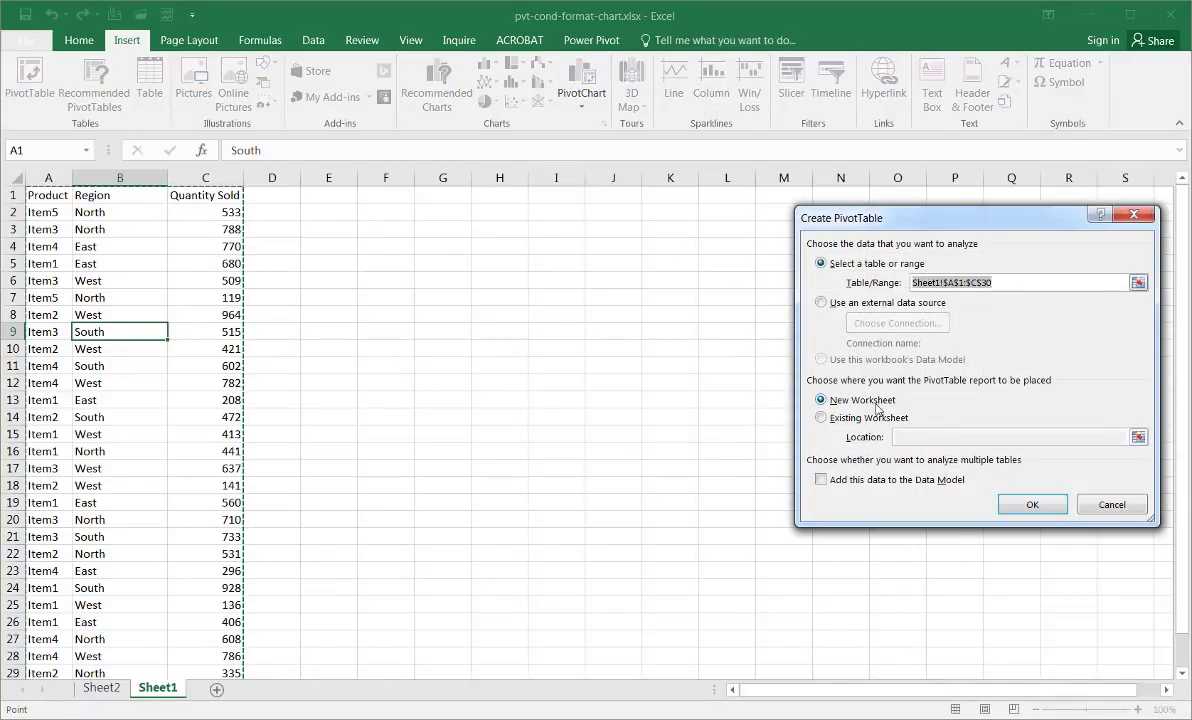
click(1032, 502)
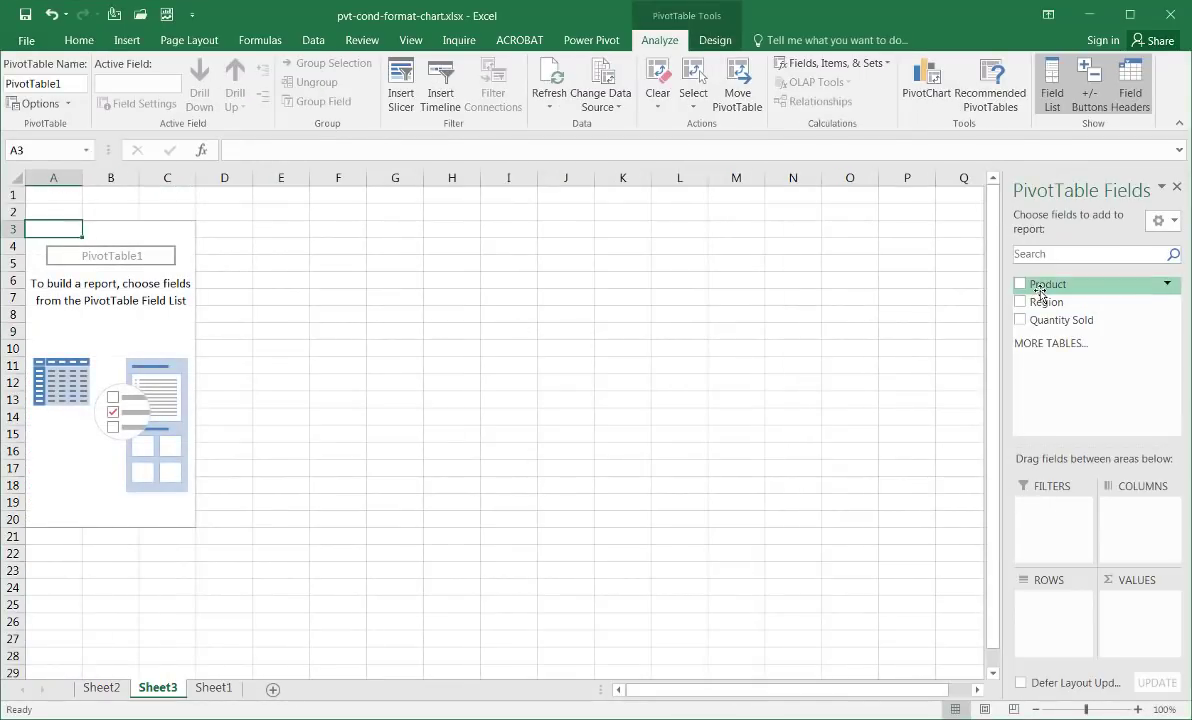
drag(1041, 290, 1056, 618)
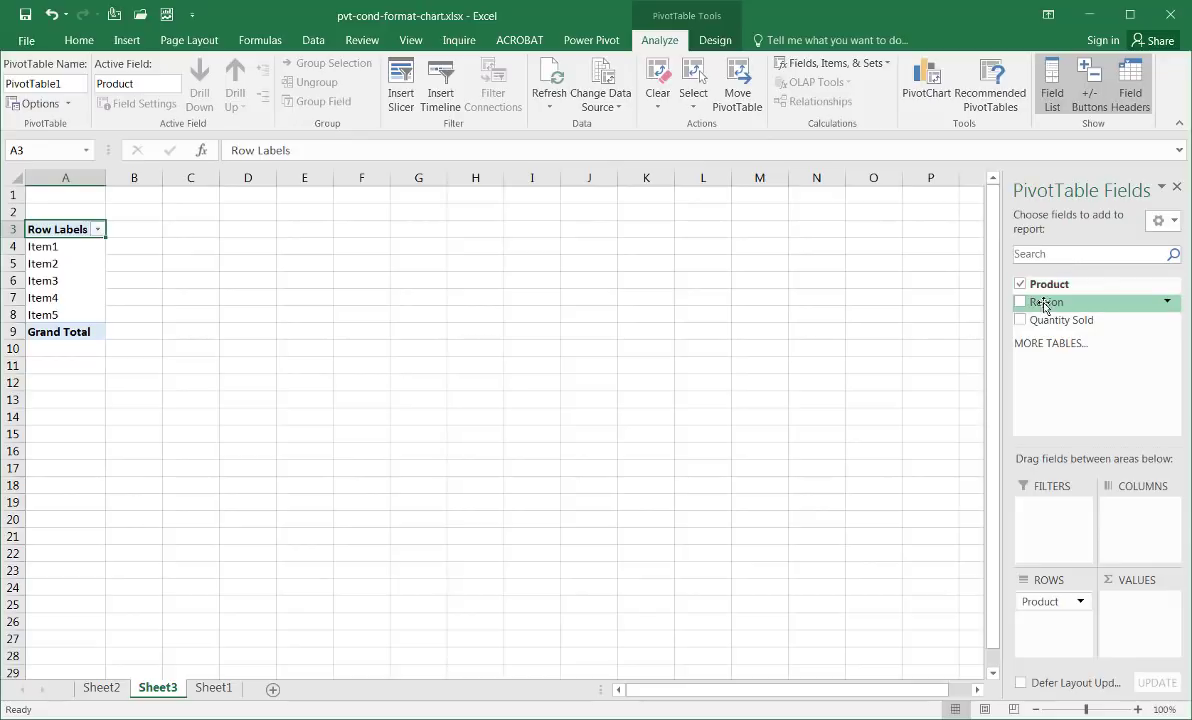
drag(1041, 305, 1065, 600)
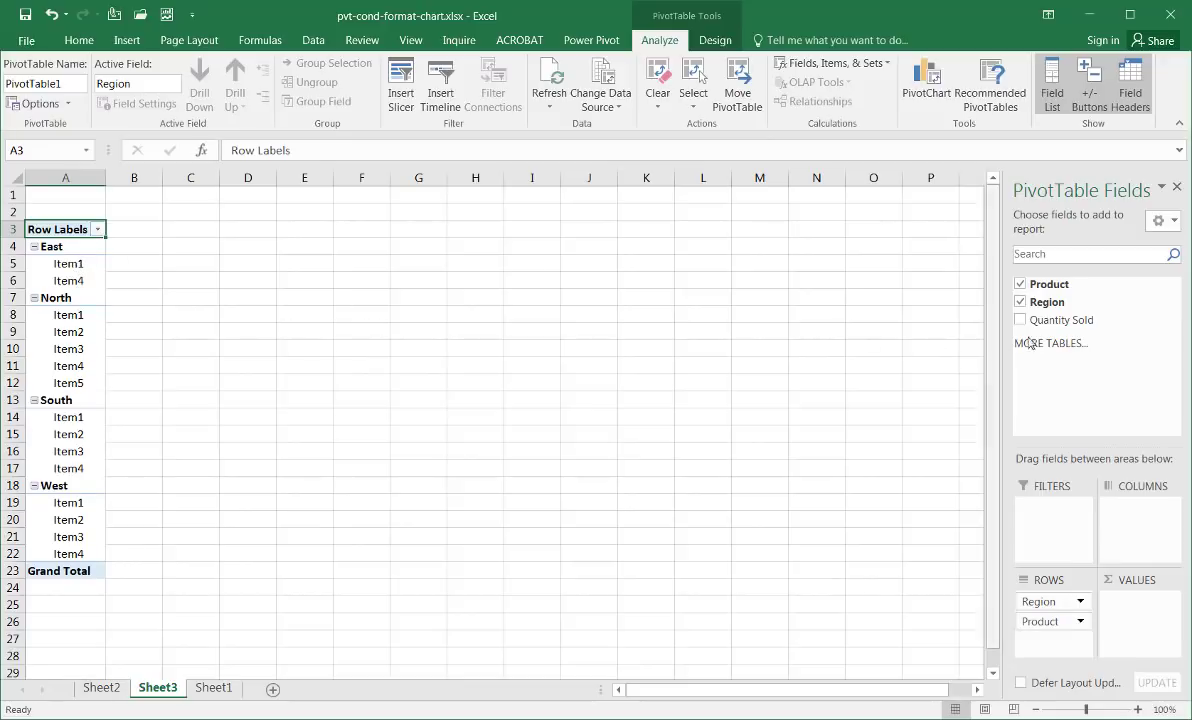
drag(1040, 320, 1140, 630)
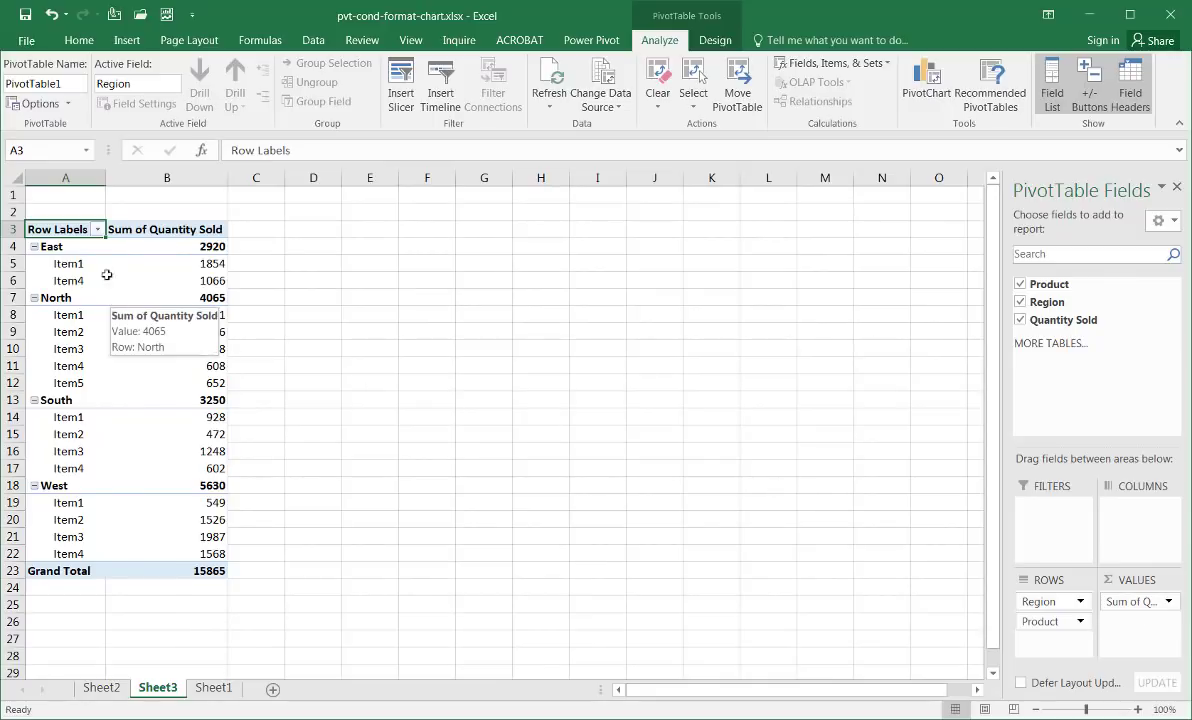
Set the PivotTable report layout to Show in Tabular Form.
mouse_move(121, 333)
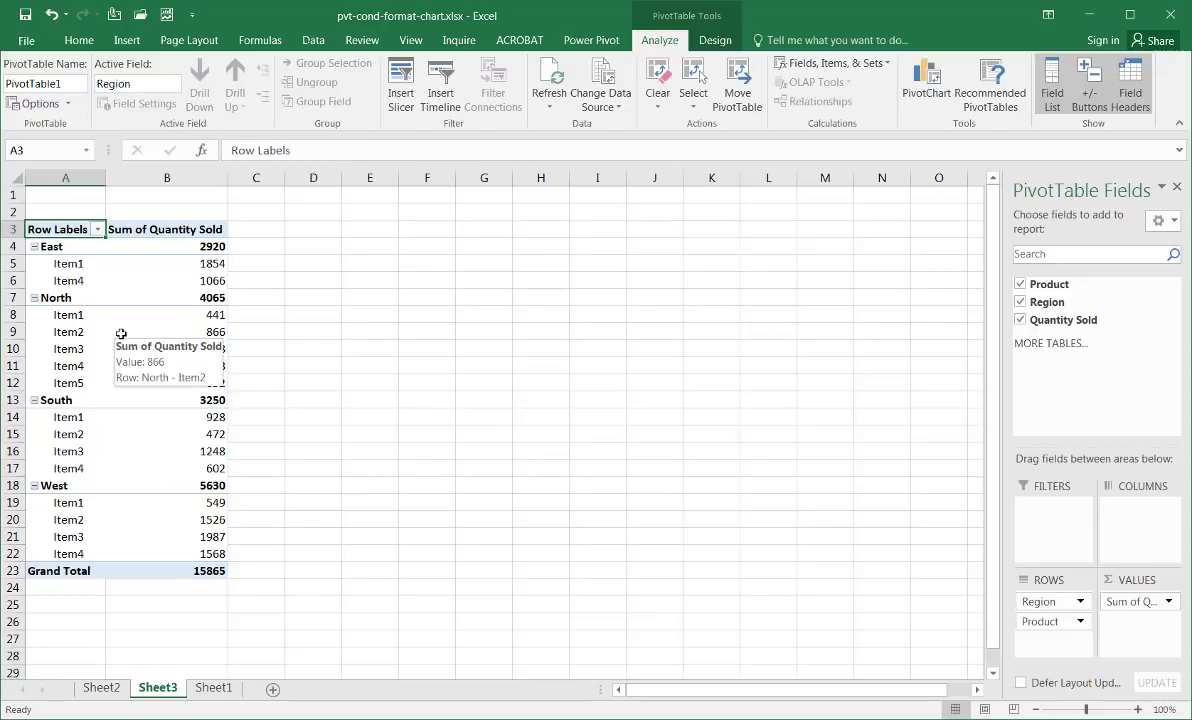
mouse_move(134, 298)
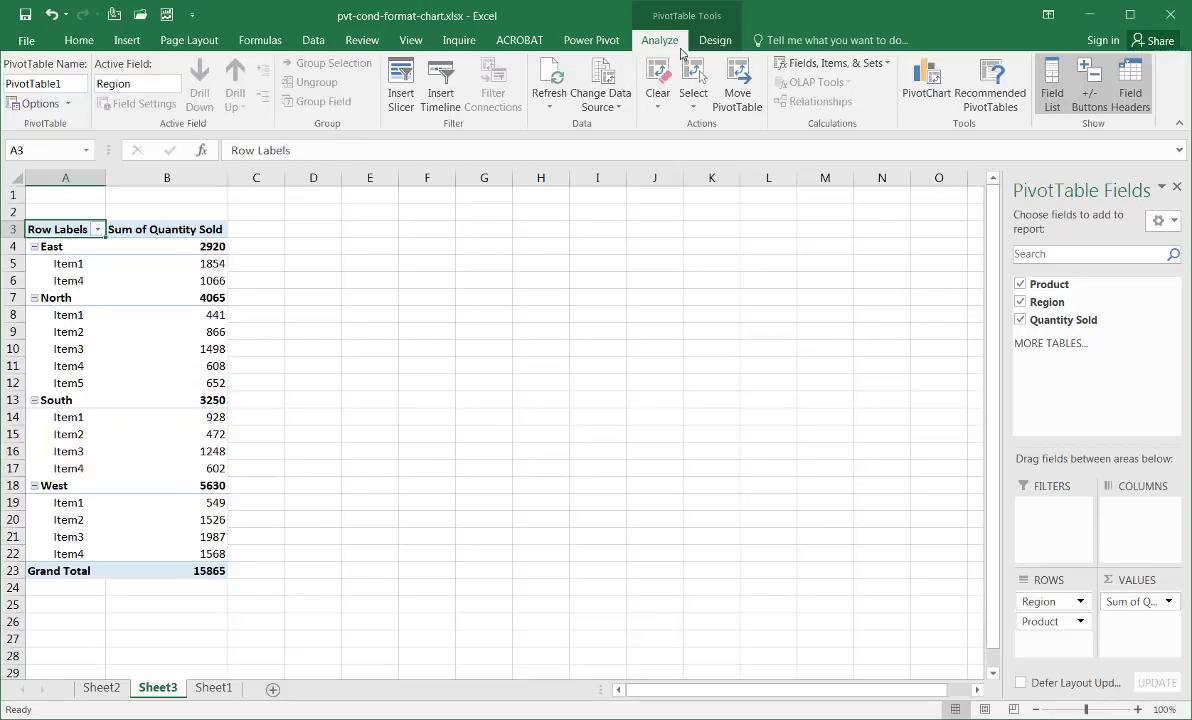
click(716, 46)
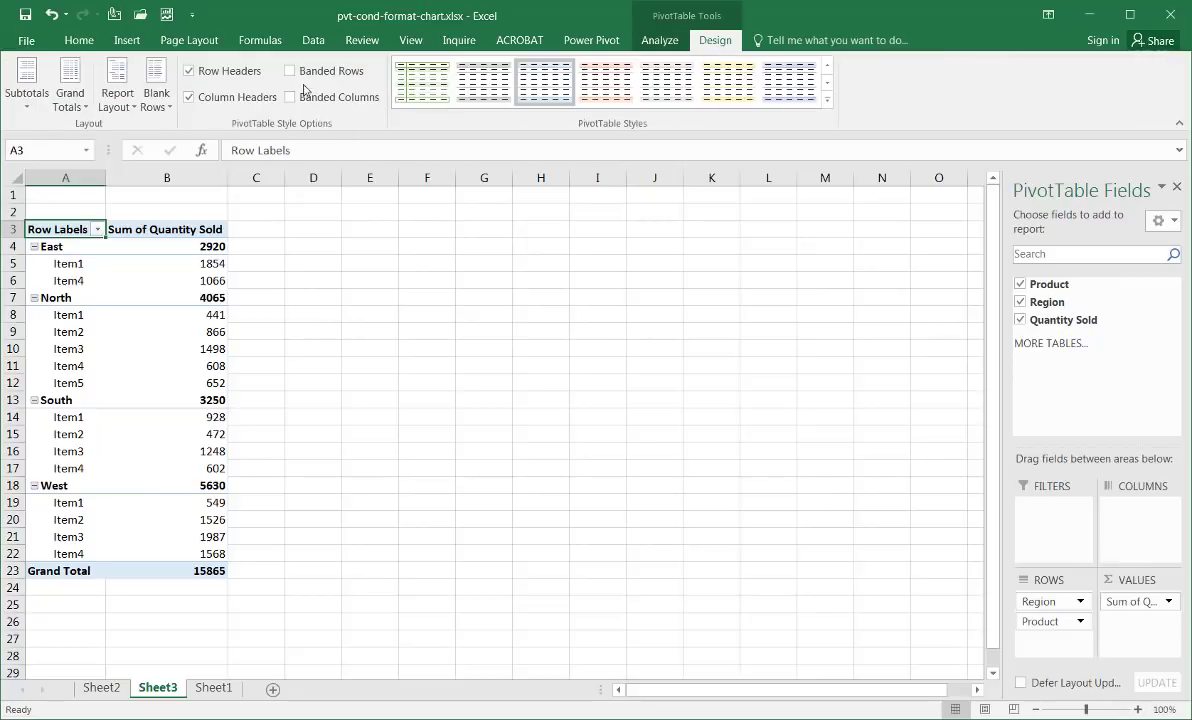
click(125, 107)
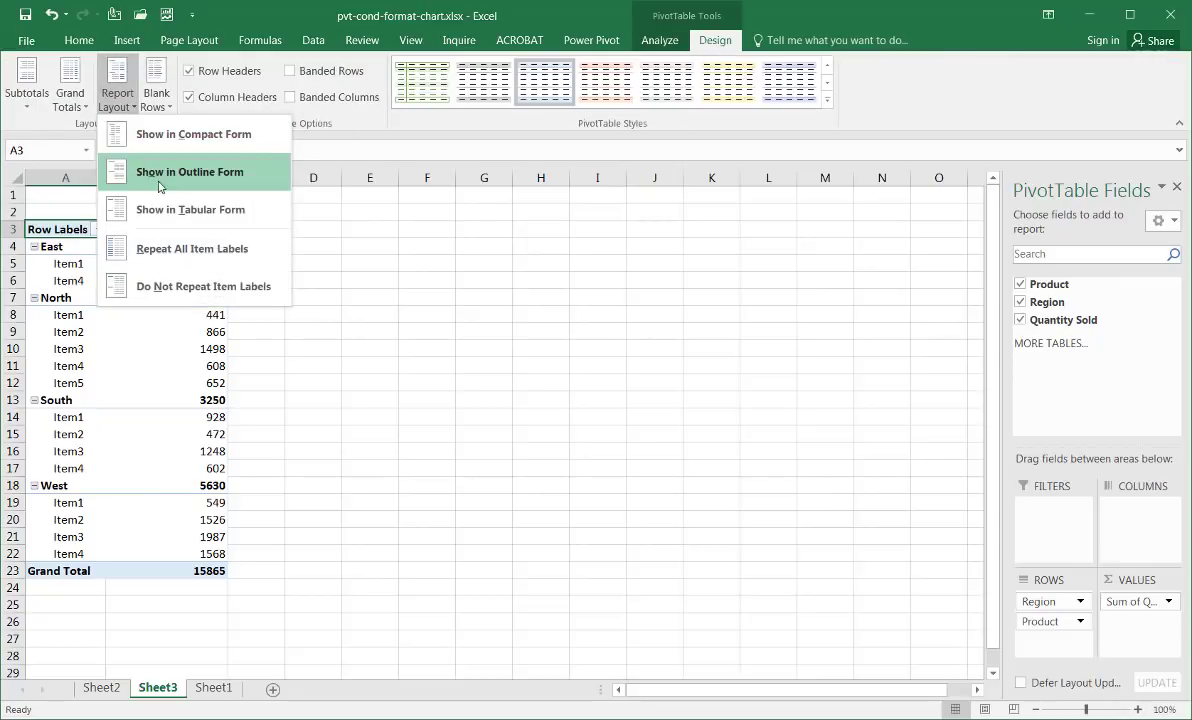
click(168, 209)
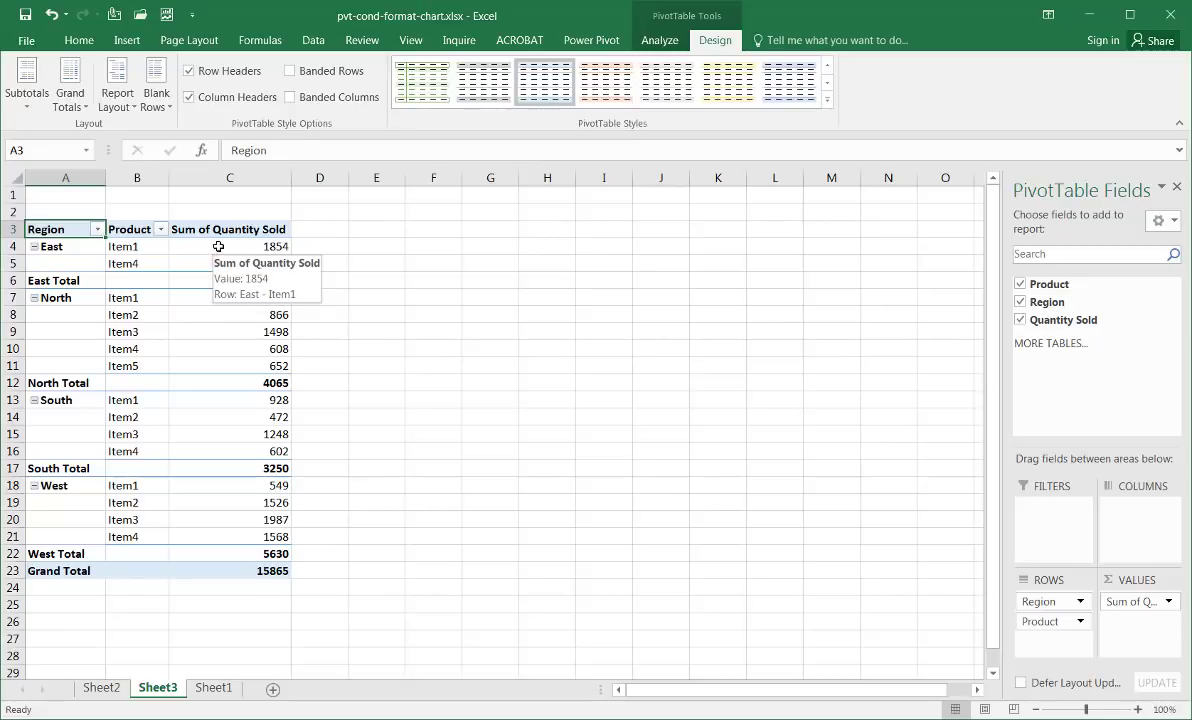
Apply blue Gradient Fill data bars to the Quantity Sold values in C4:C22.
drag(218, 246, 242, 554)
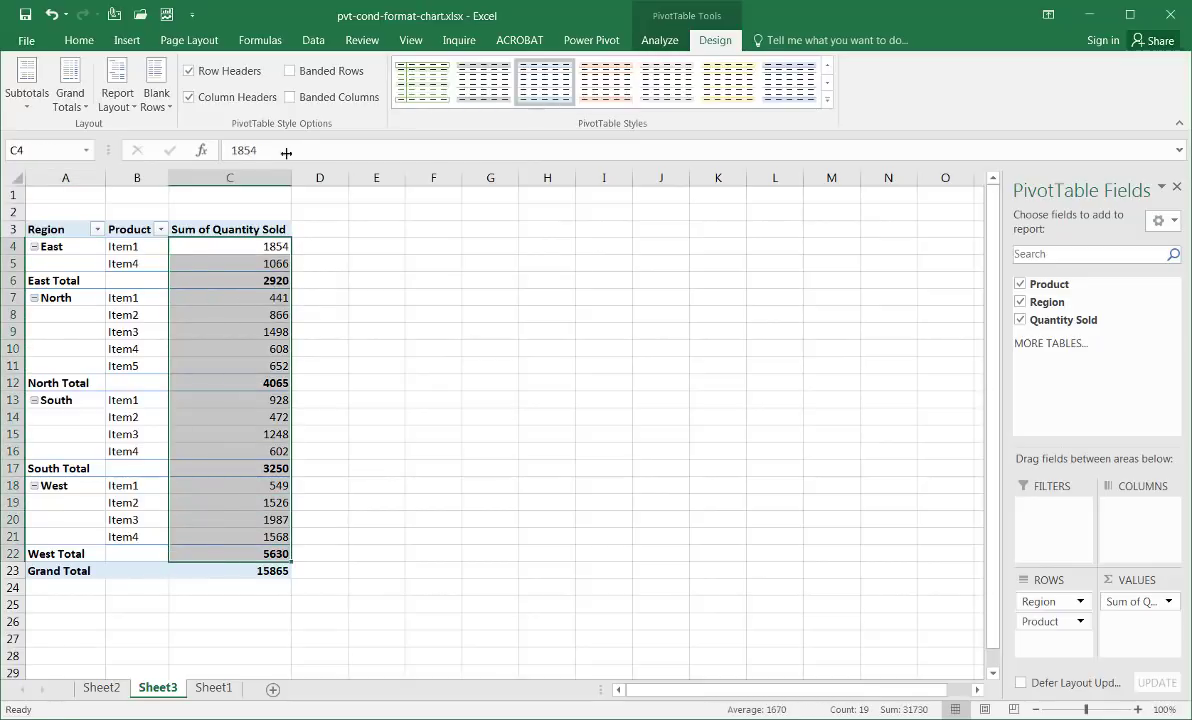
click(80, 40)
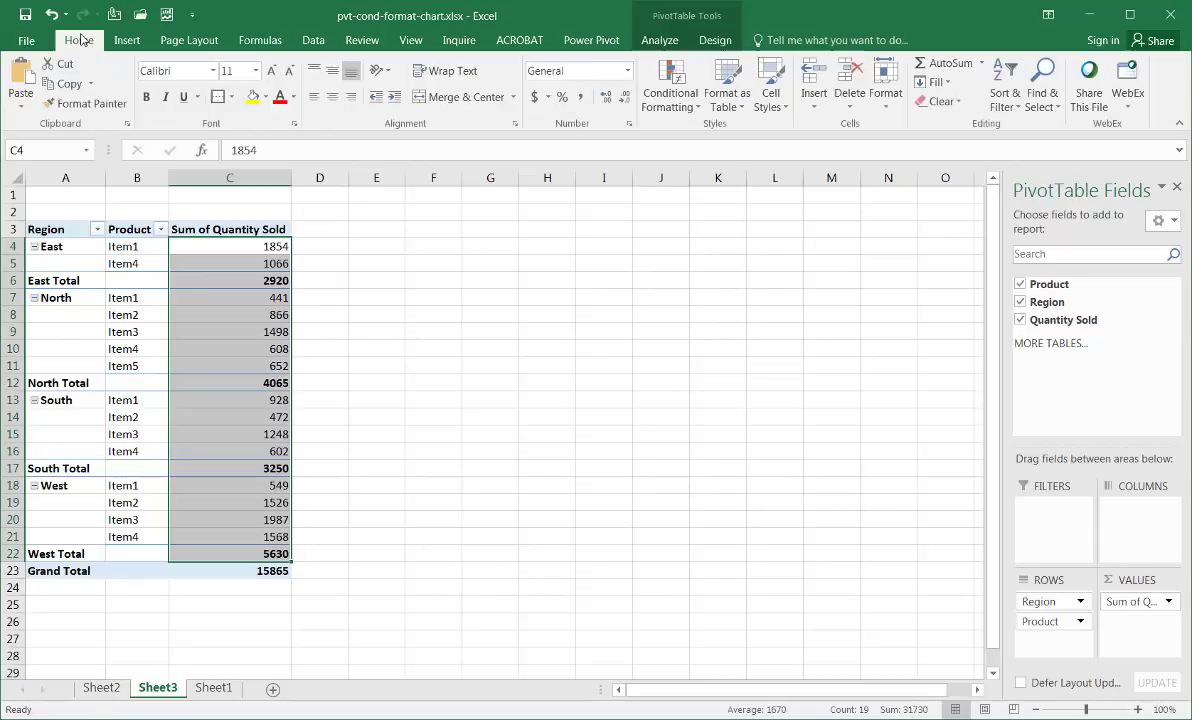
click(690, 118)
mouse_move(697, 212)
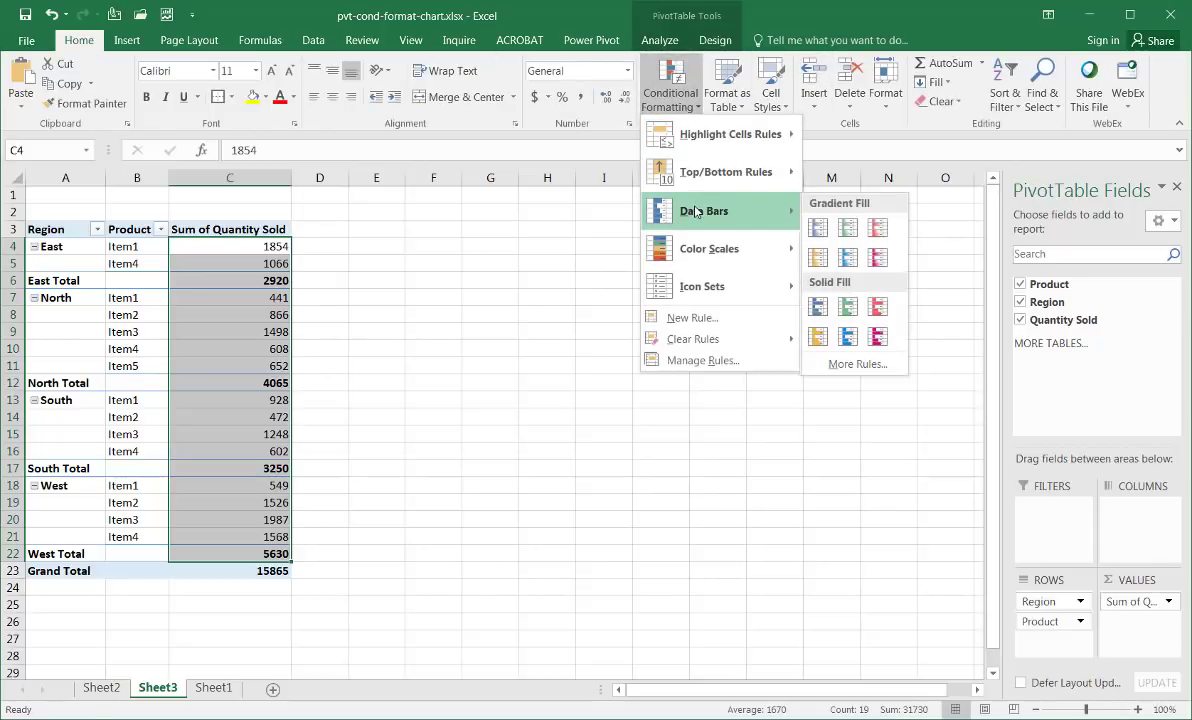
click(818, 229)
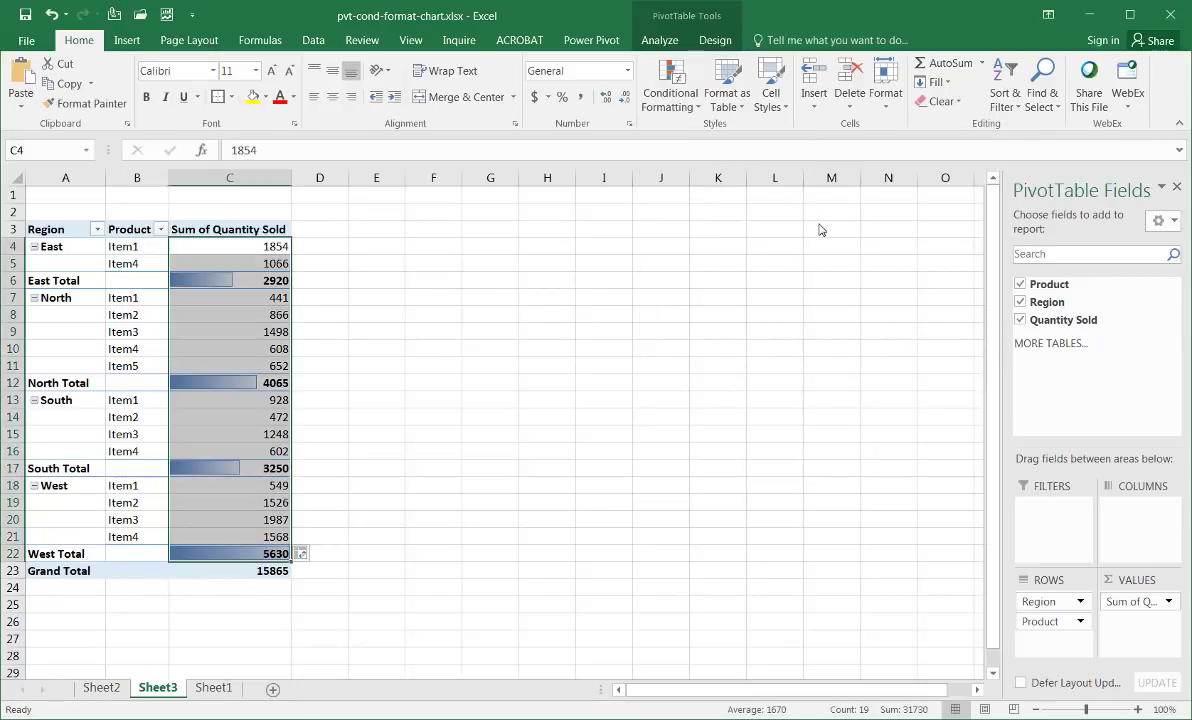
From the East Total cell, extend the data bars to all Sum of Quantity Sold values for Product.
click(199, 248)
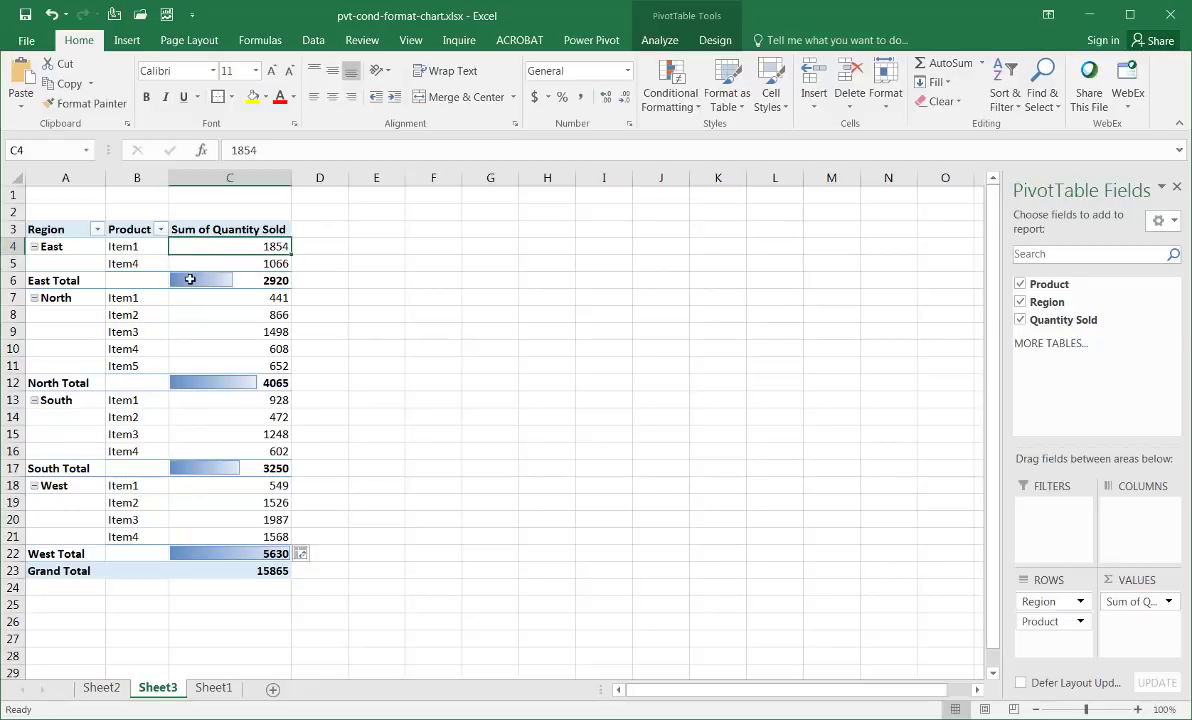
click(190, 280)
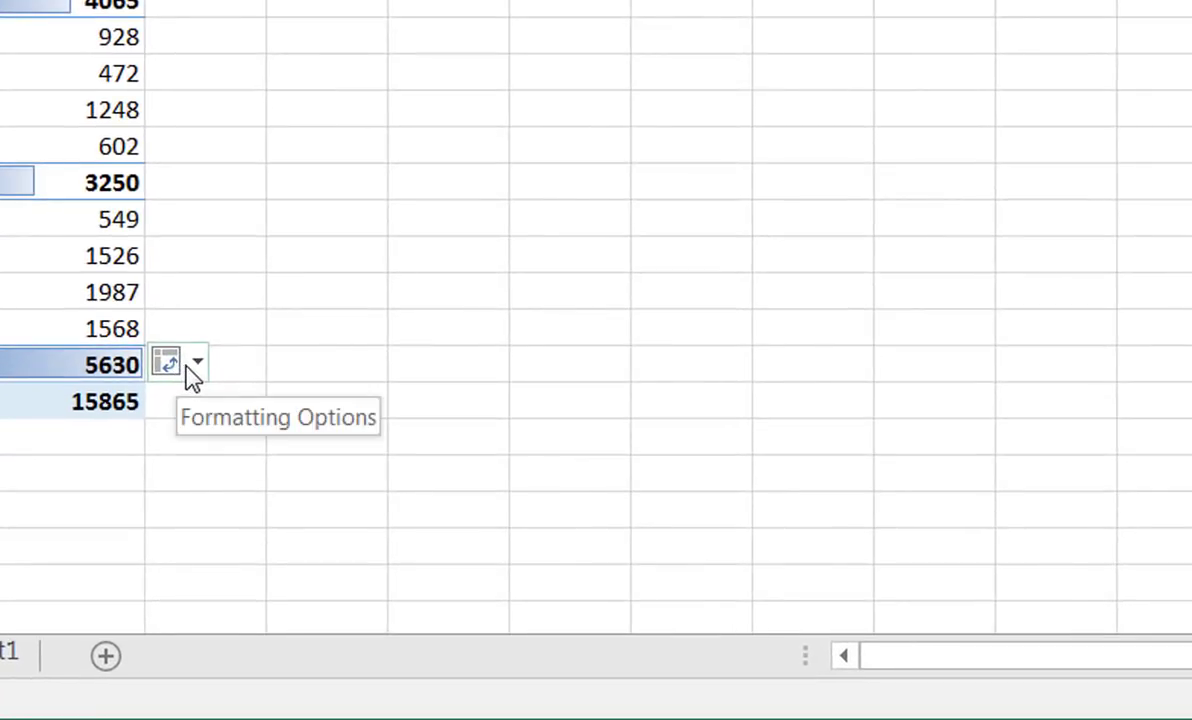
click(195, 368)
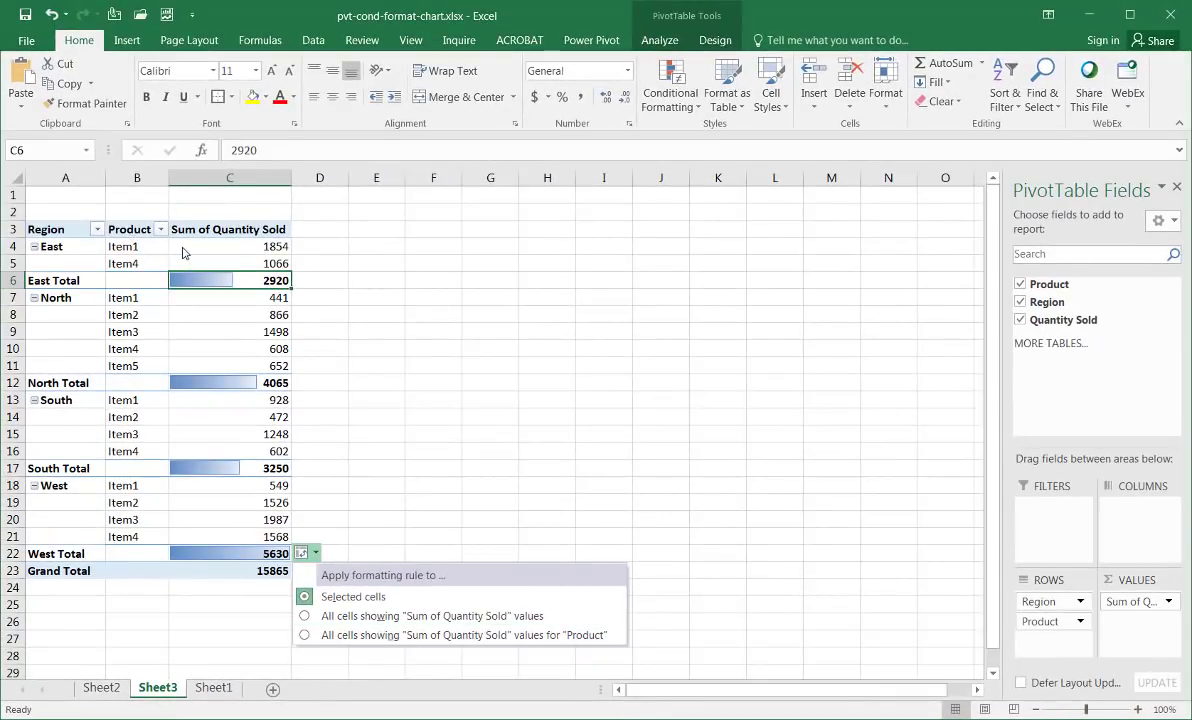
click(304, 635)
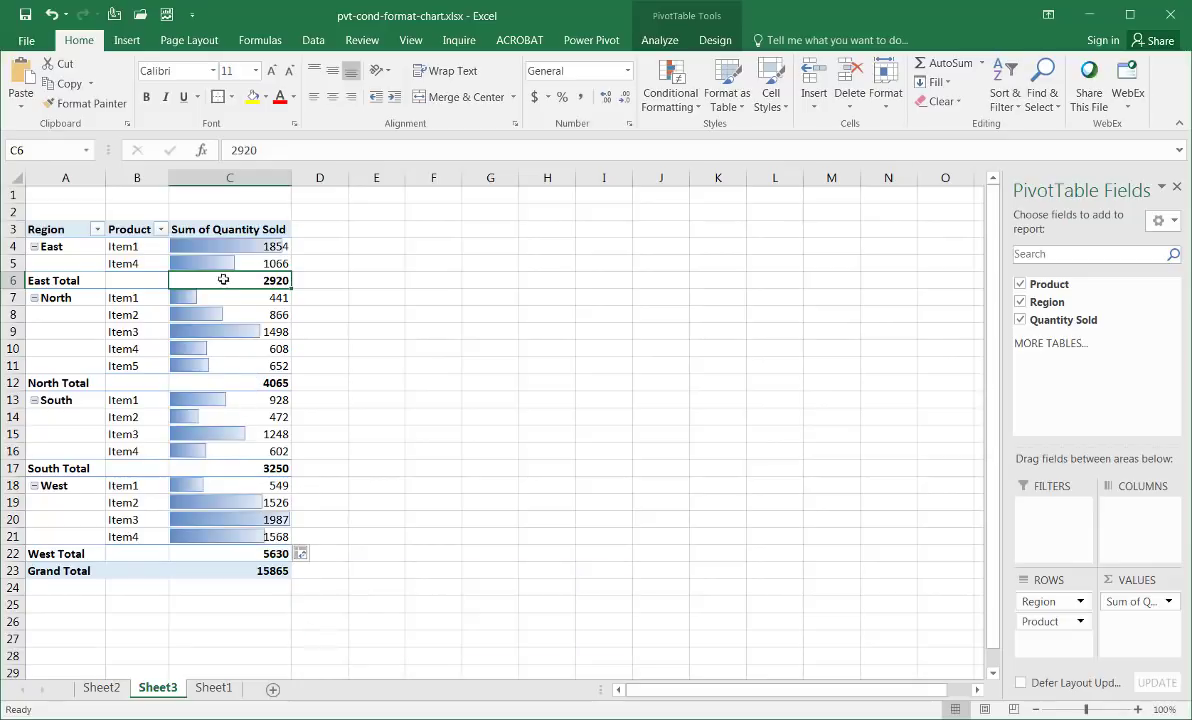
click(203, 257)
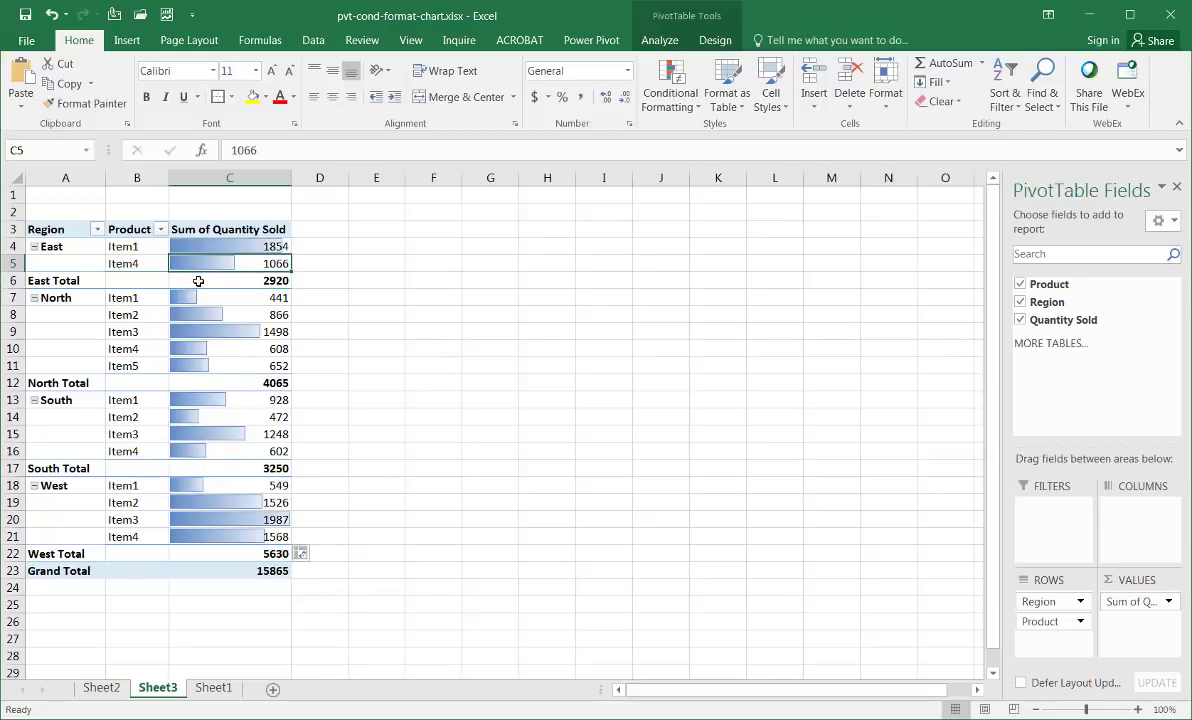
click(198, 281)
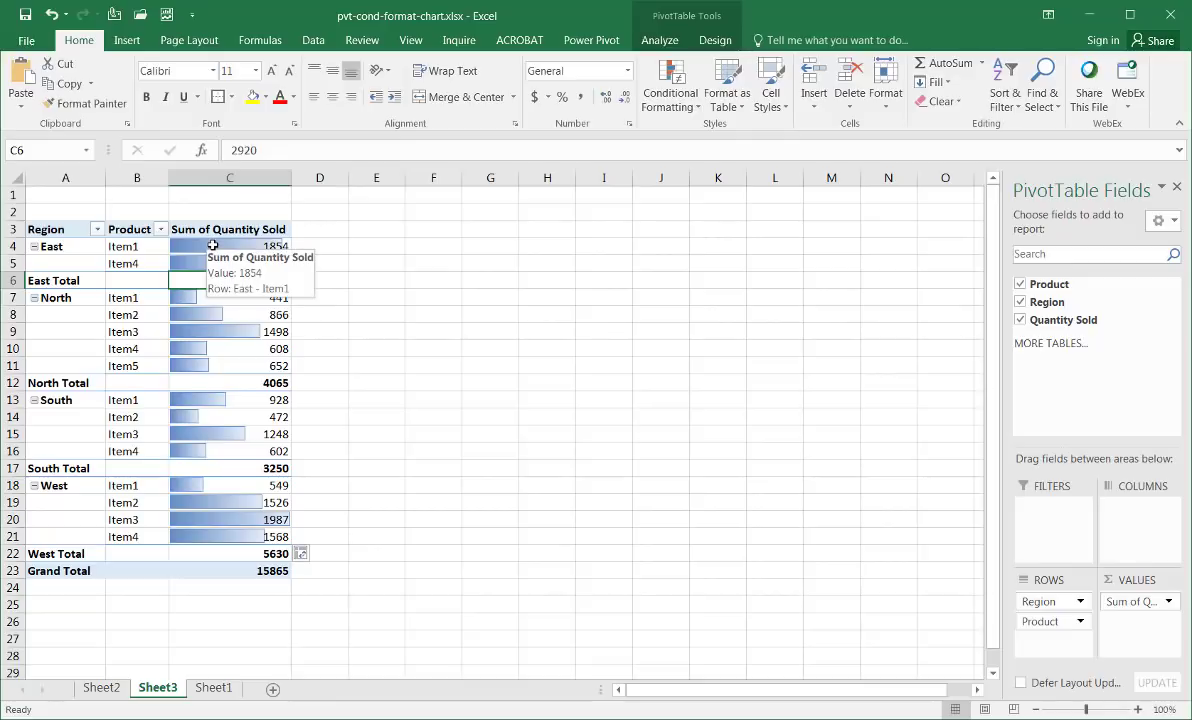
click(200, 247)
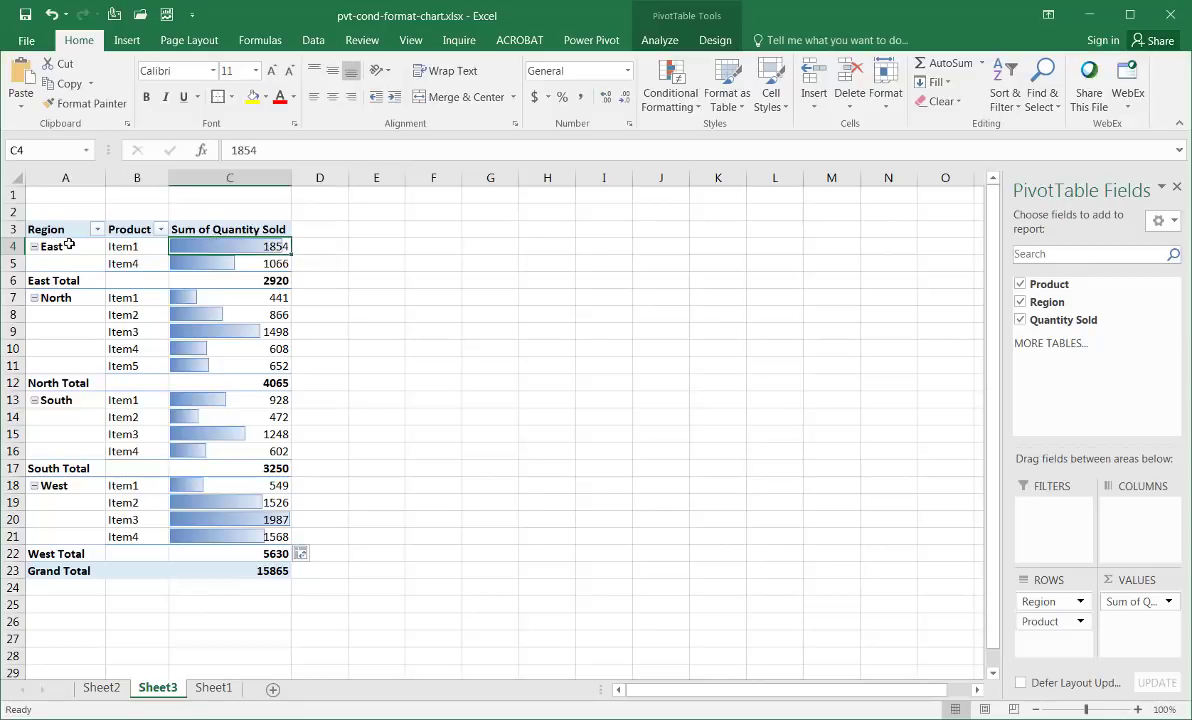
click(50, 281)
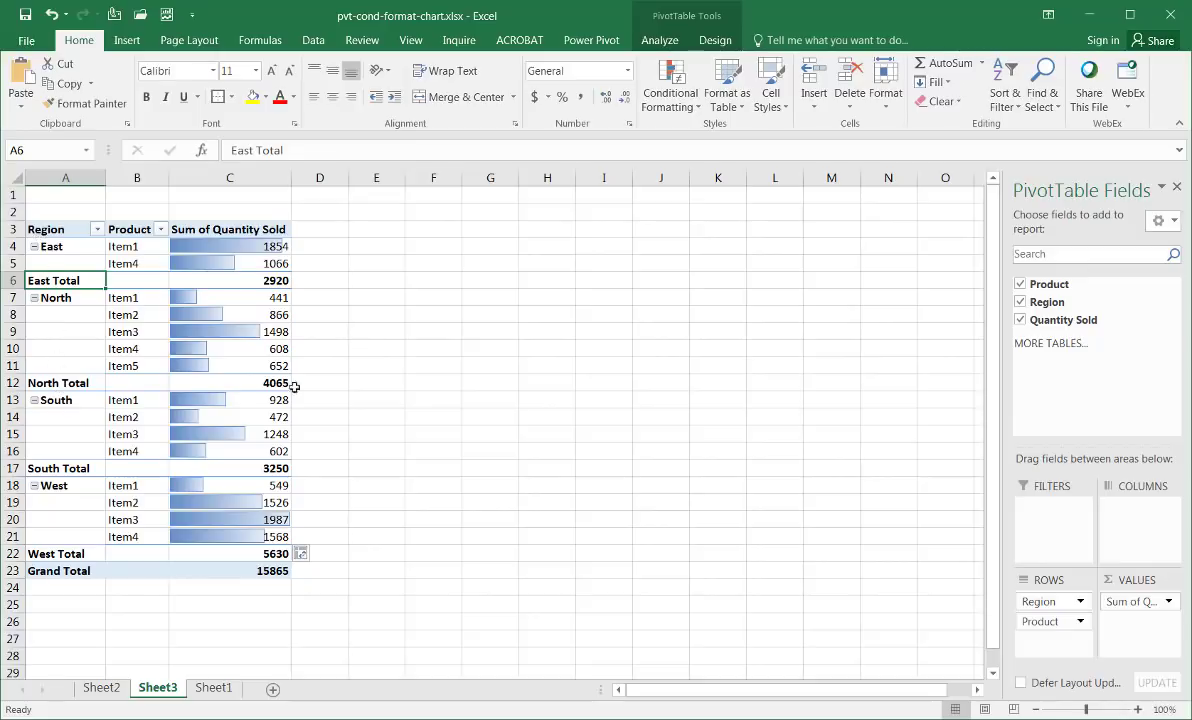
Try the data bar scopes for all Sum of Quantity Sold values and for selected cells only.
click(310, 554)
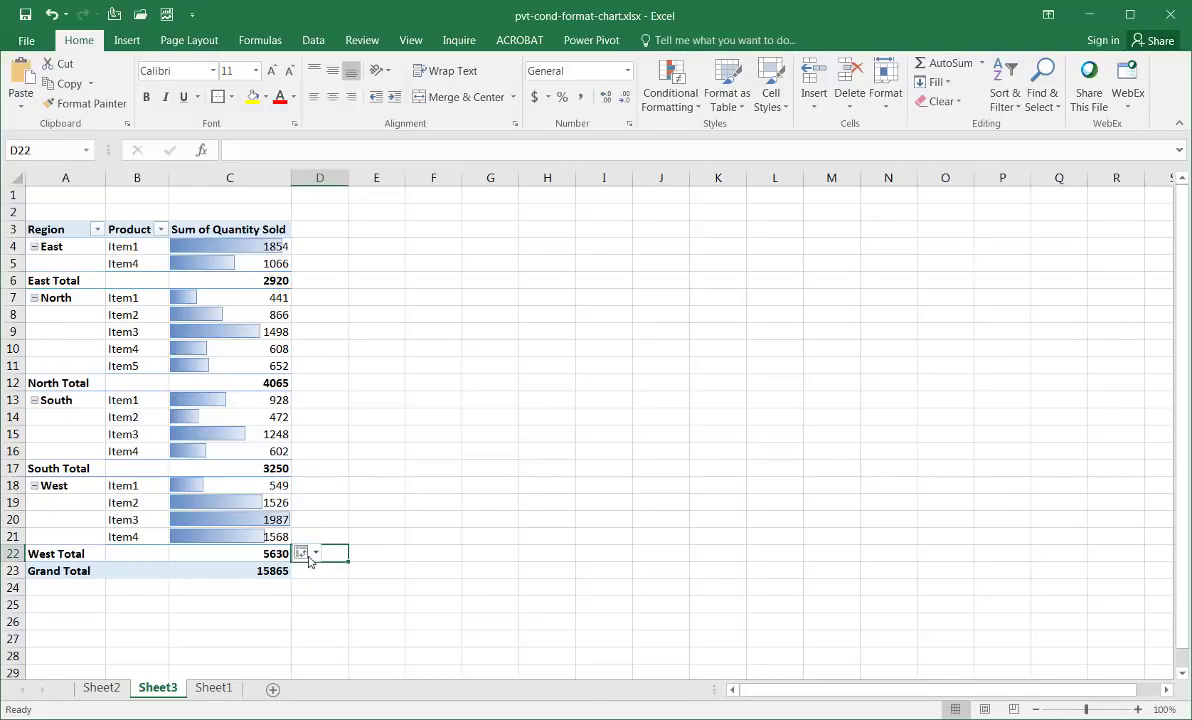
click(307, 556)
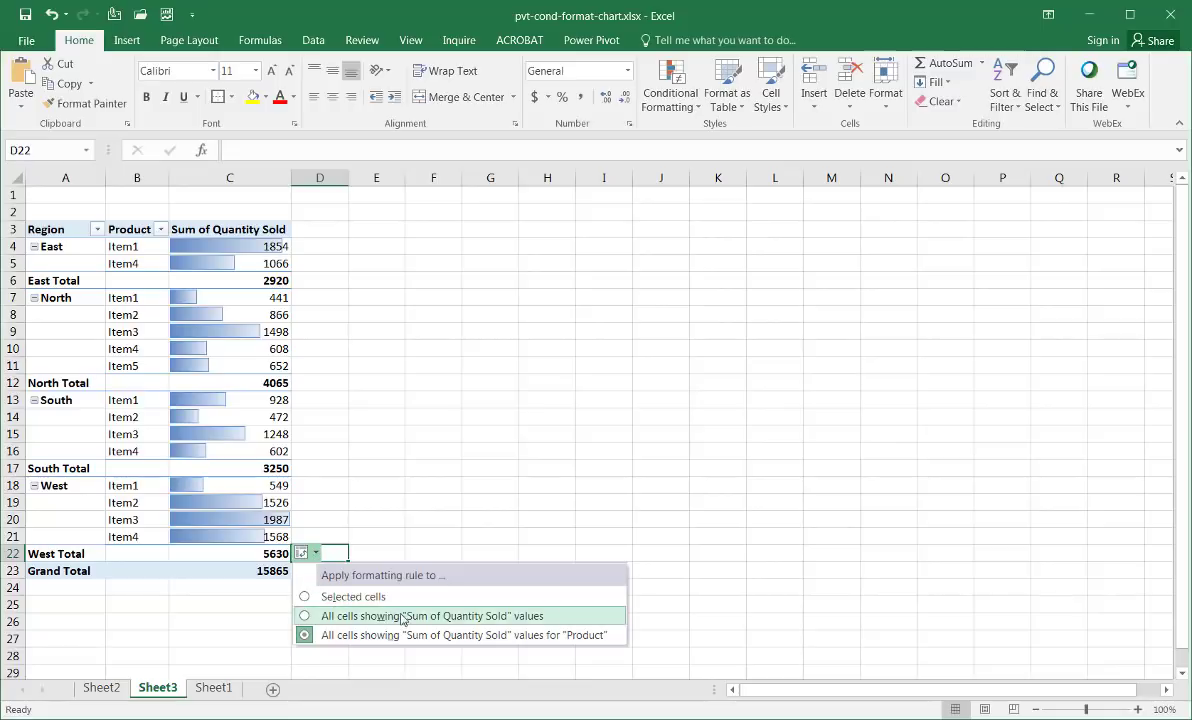
click(305, 616)
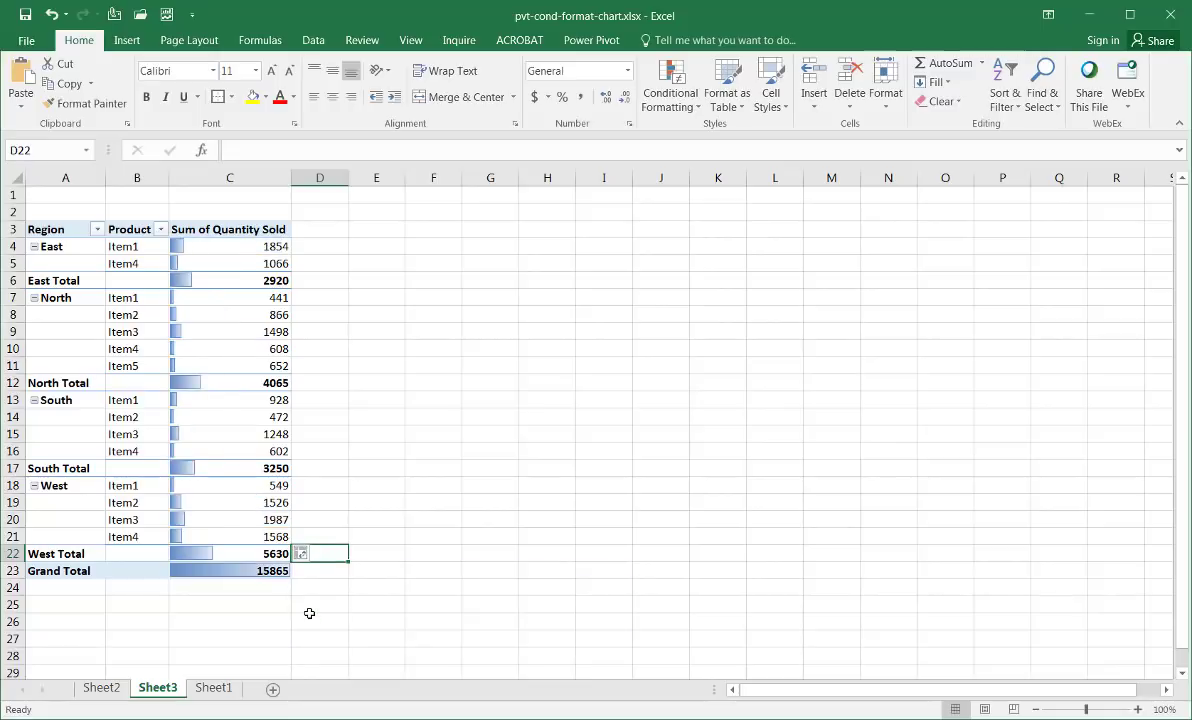
click(305, 555)
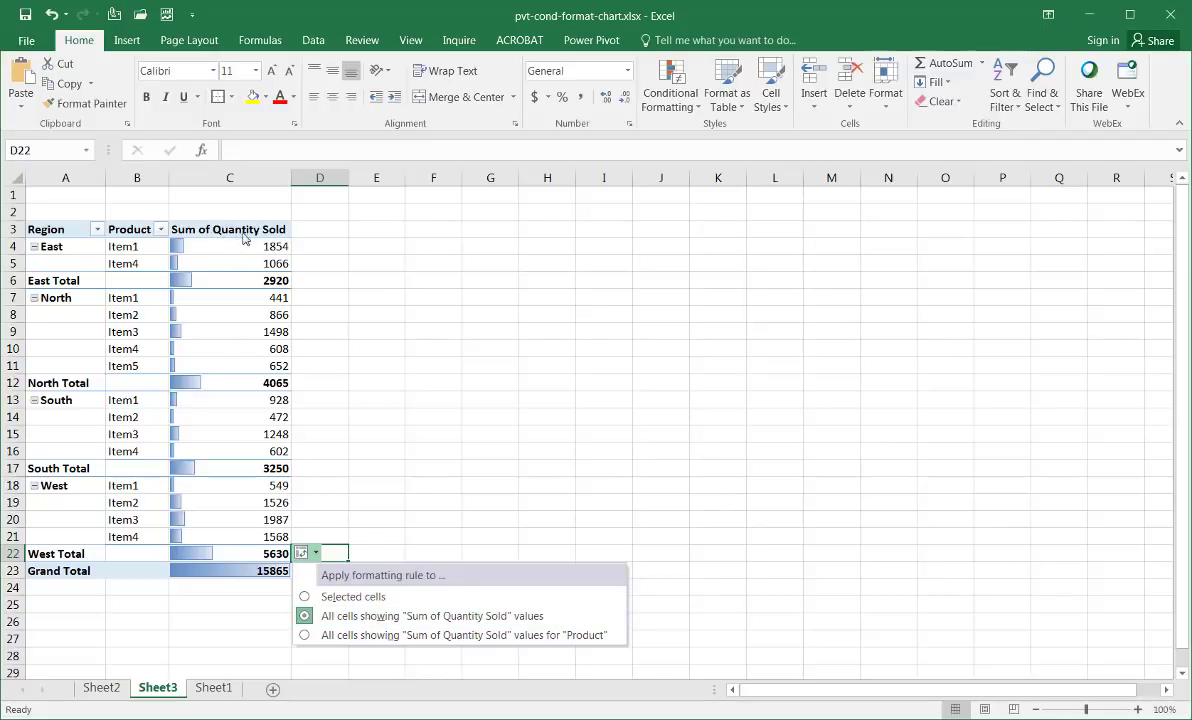
click(306, 597)
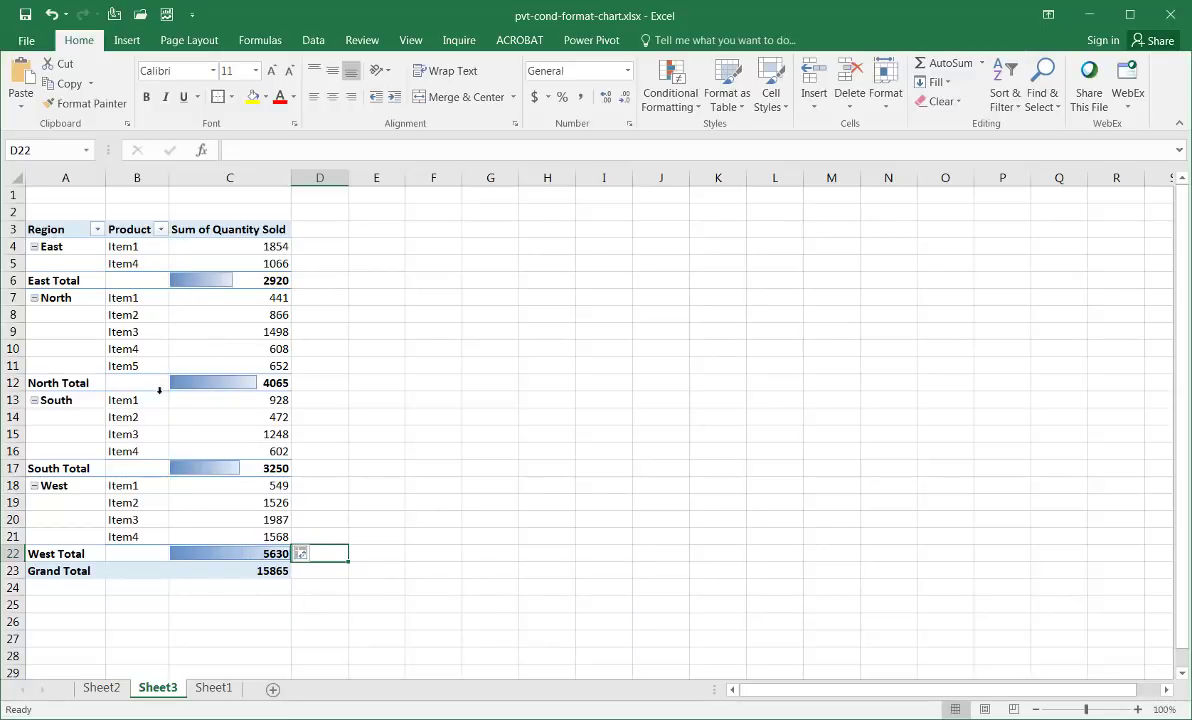
Settle on the Product item values scope and view Sheet2's finished example.
click(308, 553)
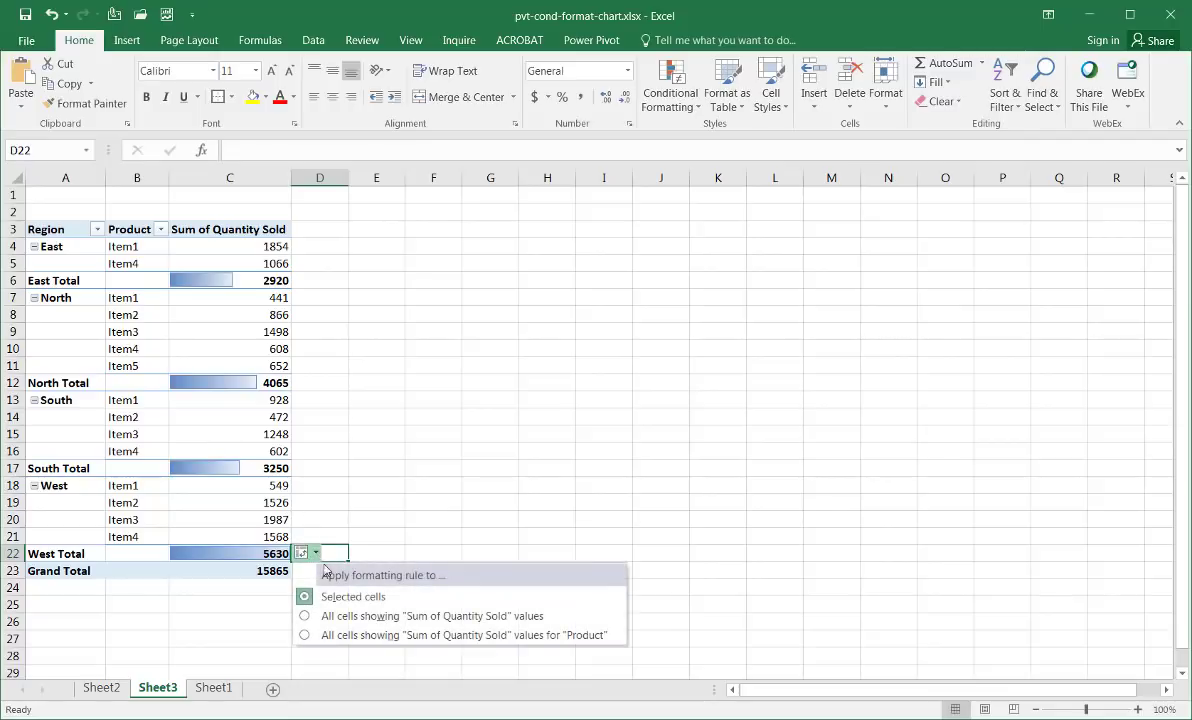
click(305, 636)
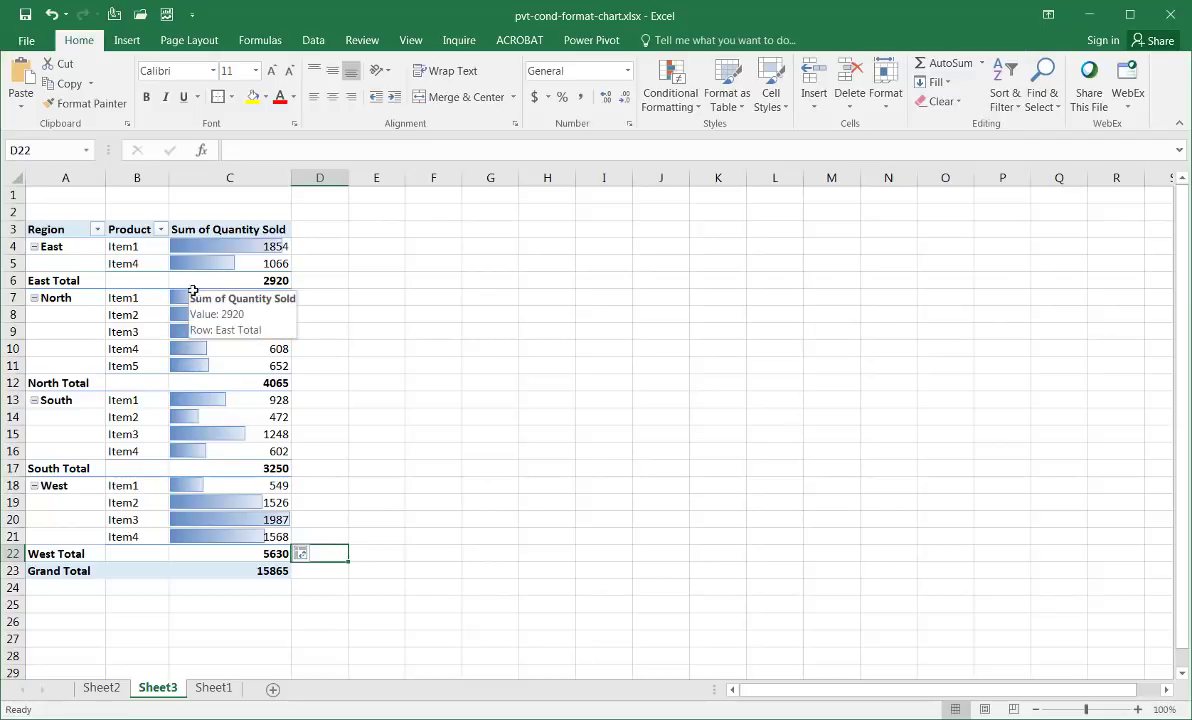
click(101, 686)
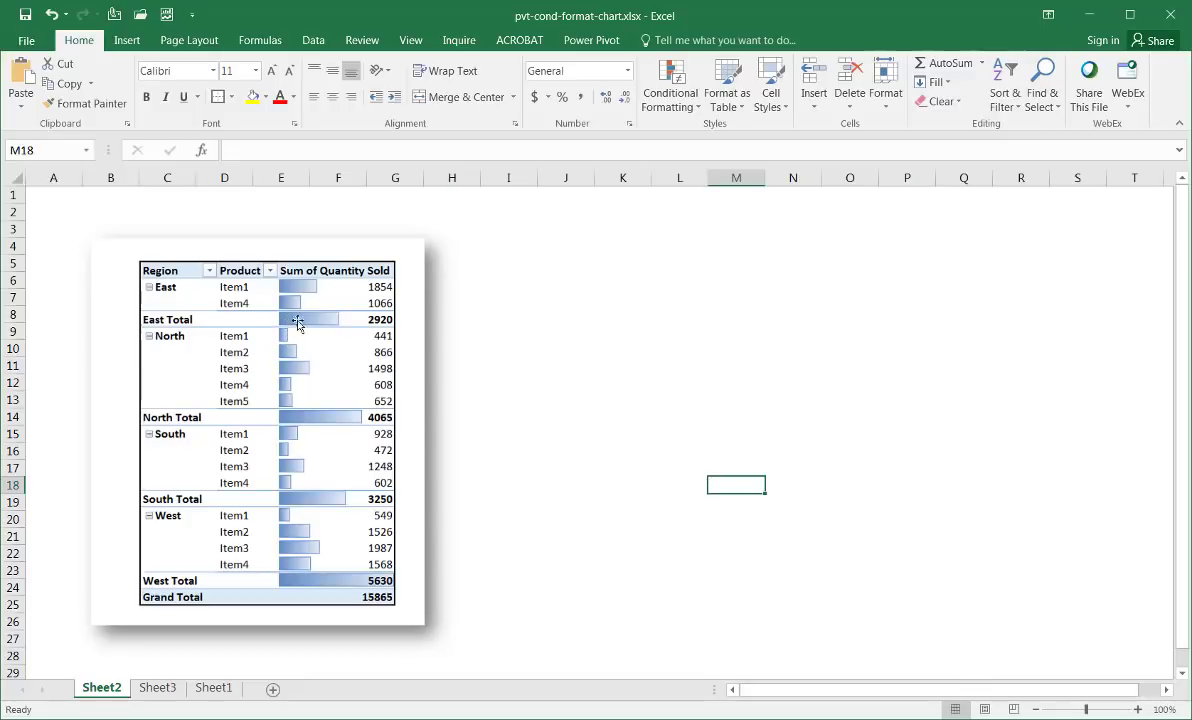
Back on Sheet3, clear conditional formatting rules from the entire sheet.
click(207, 688)
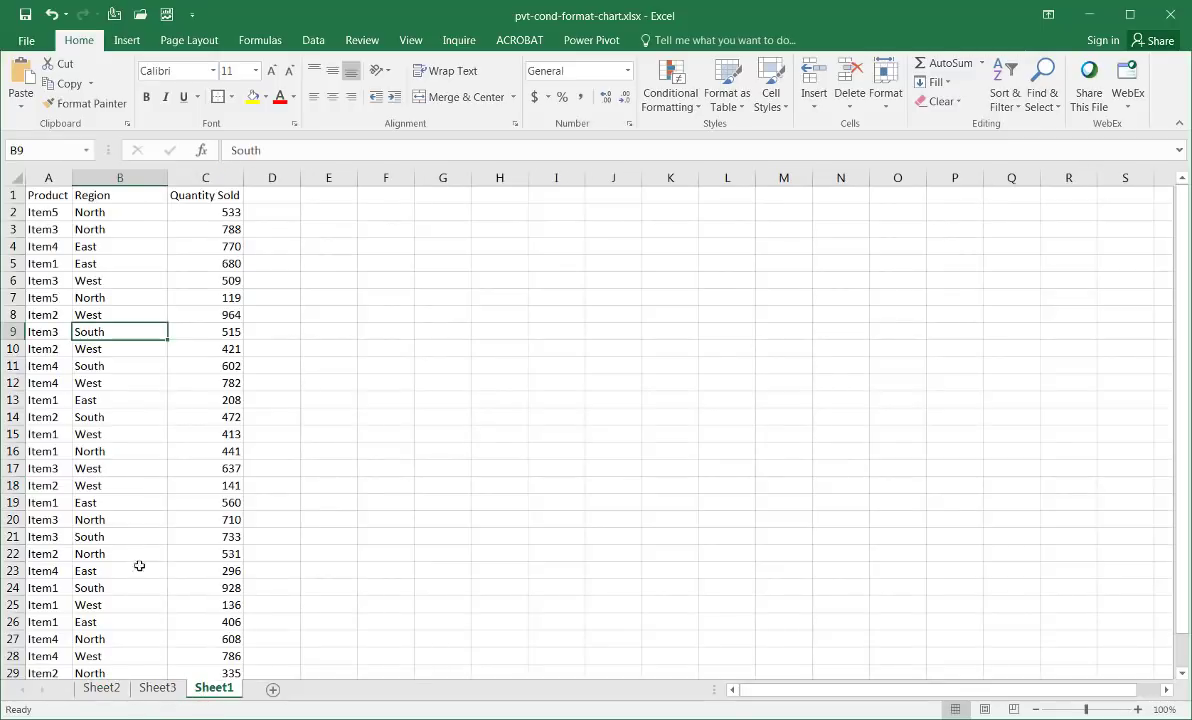
click(158, 692)
mouse_move(234, 290)
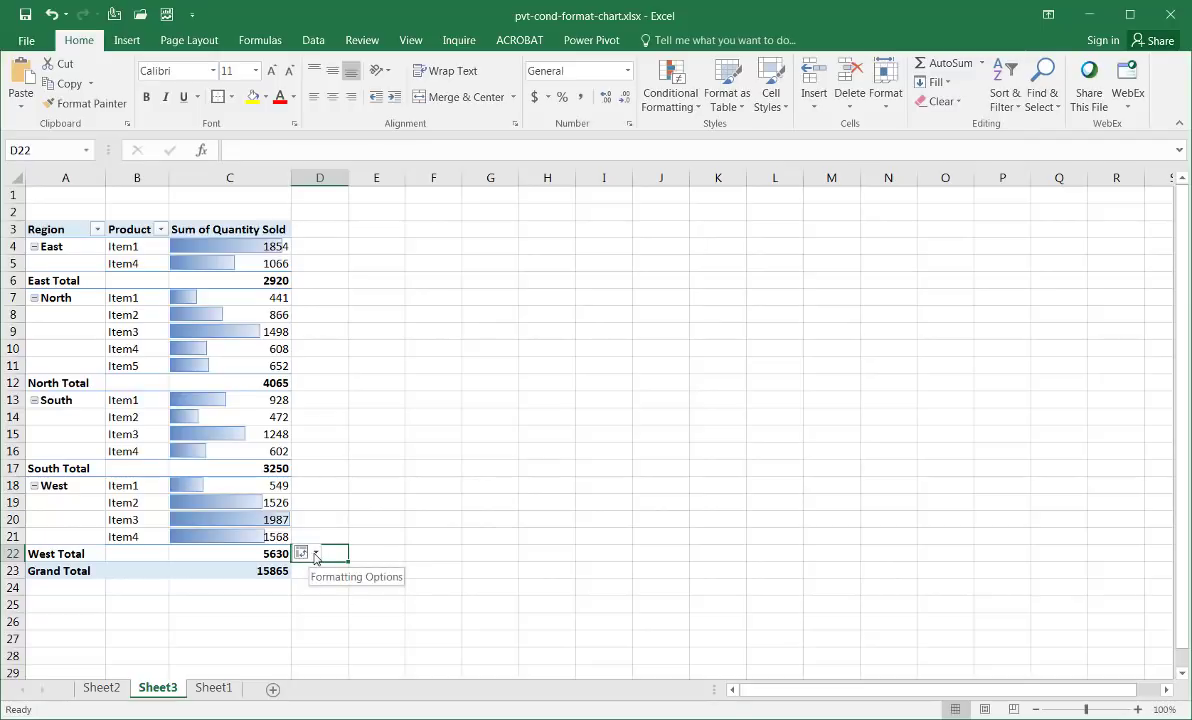
click(315, 555)
click(337, 456)
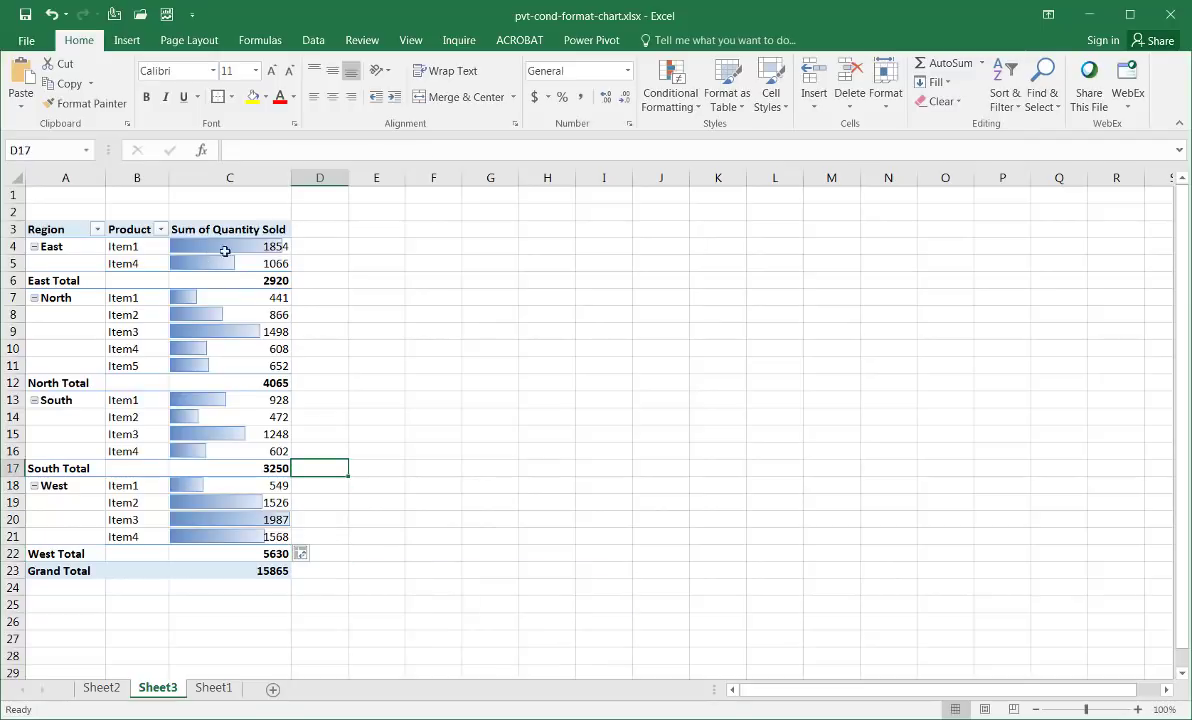
click(670, 92)
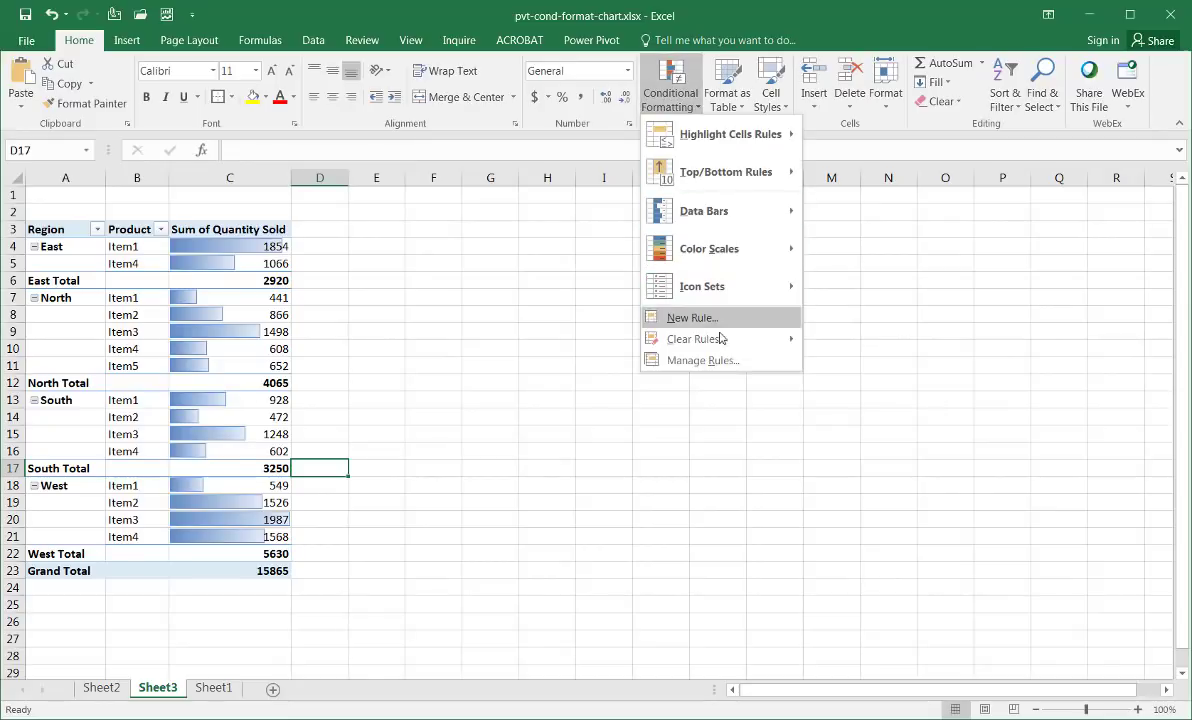
mouse_move(722, 340)
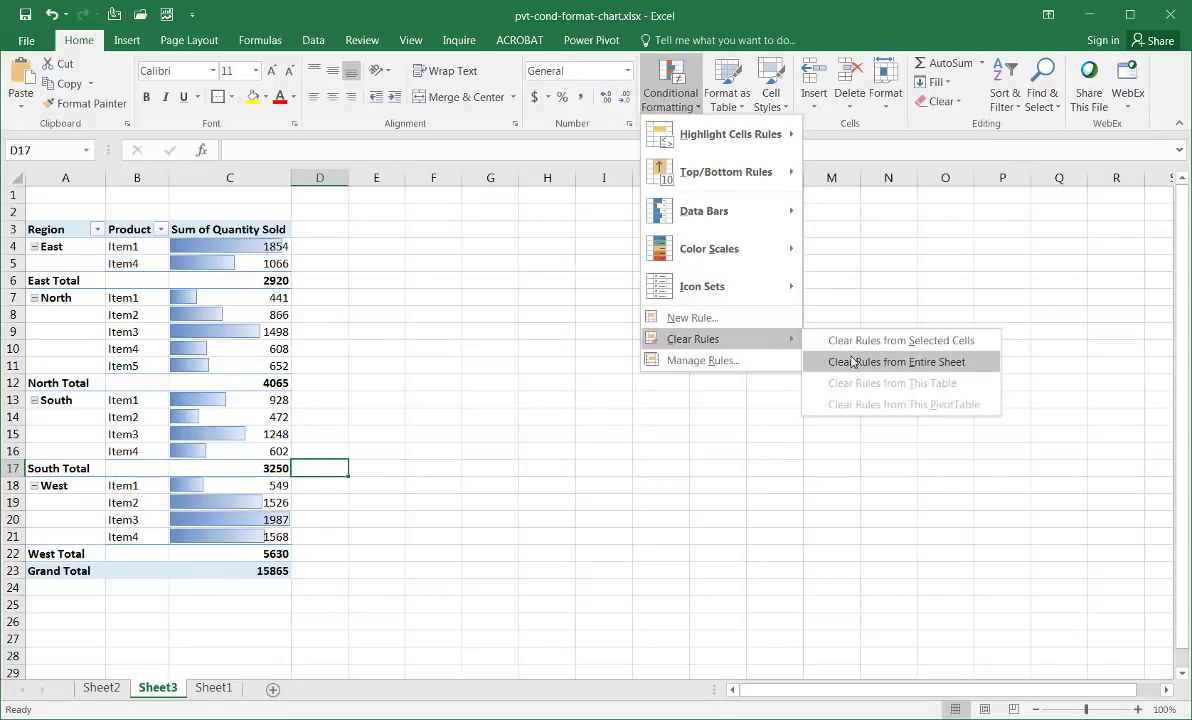
click(852, 362)
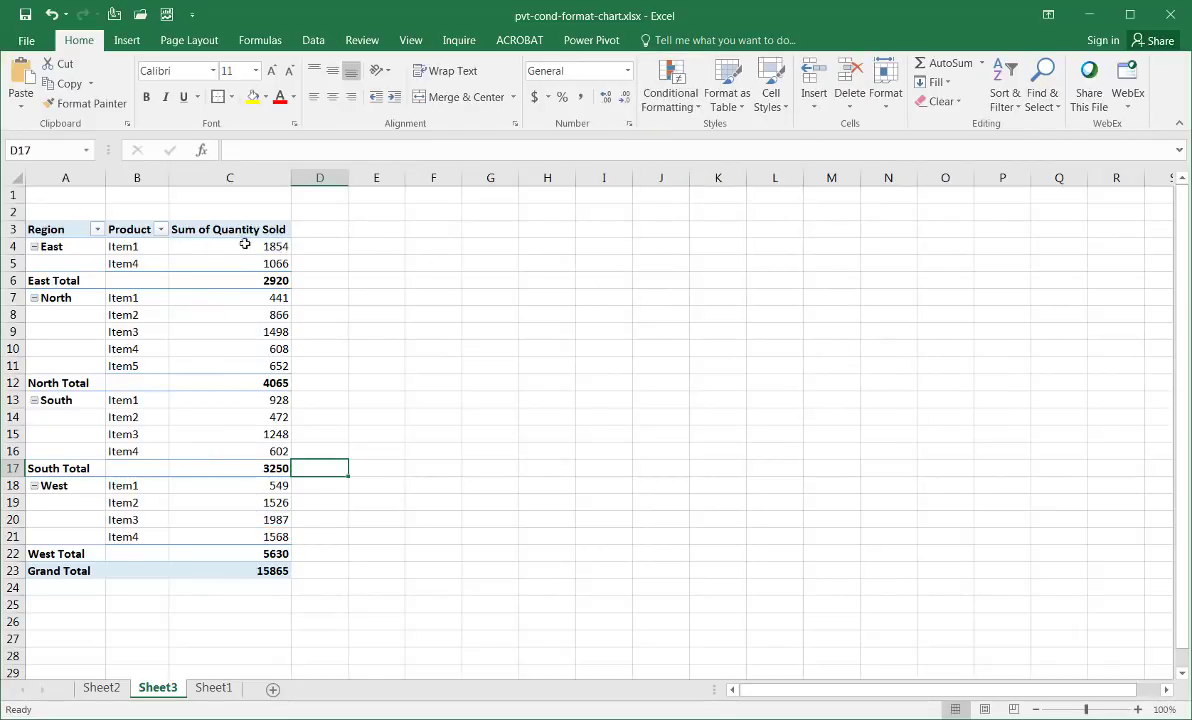
Apply blue Gradient Fill data bars to C4:C23, including totals and the Grand Total.
mouse_move(230, 246)
mouse_down()
mouse_move(231, 578)
mouse_move(200, 266)
mouse_move(232, 246)
mouse_up()
click(223, 567)
click(676, 95)
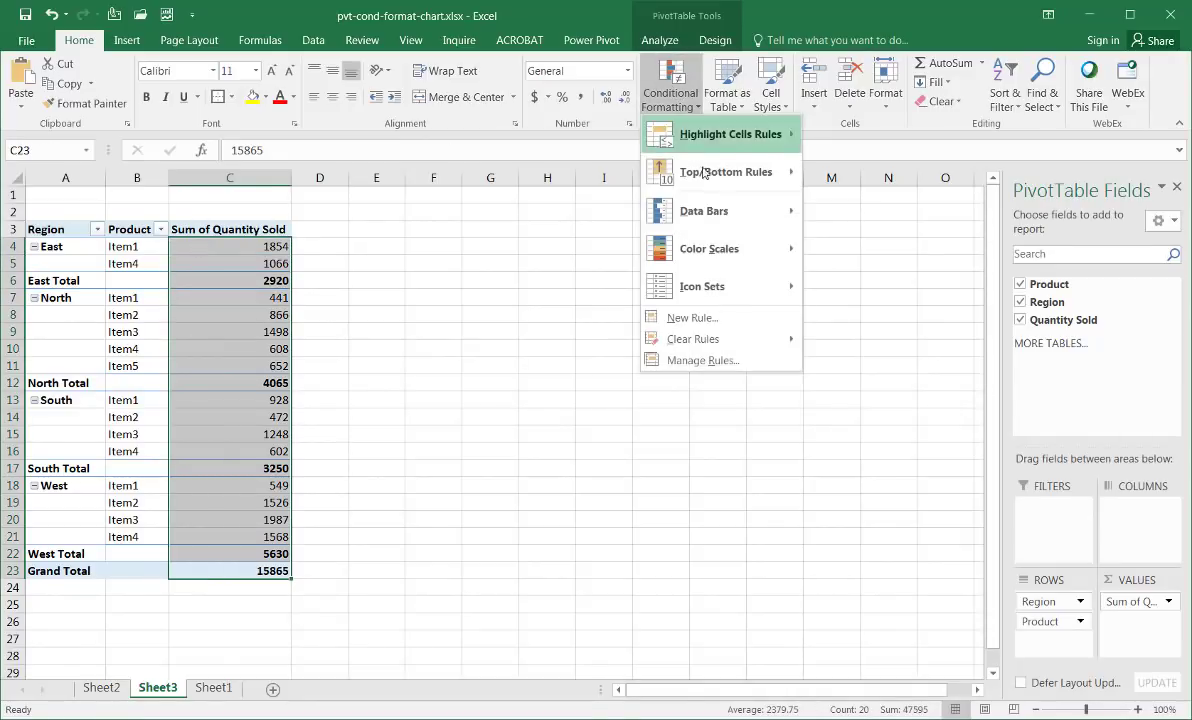
mouse_move(740, 212)
click(814, 229)
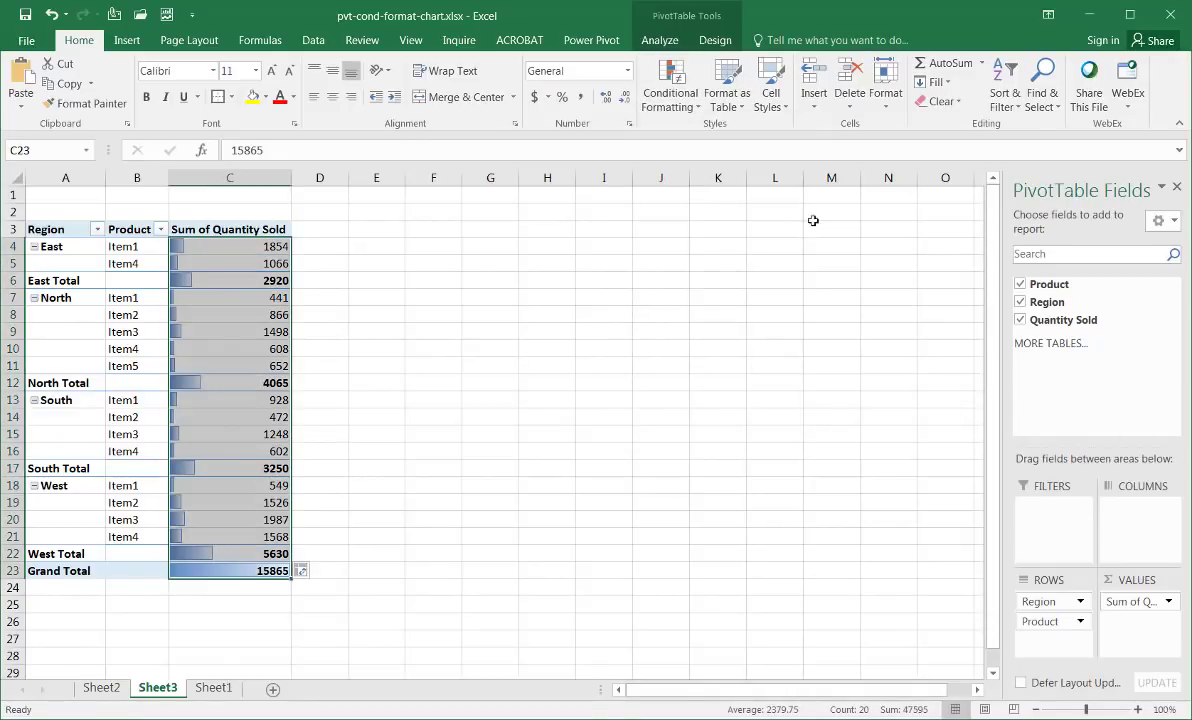
click(196, 571)
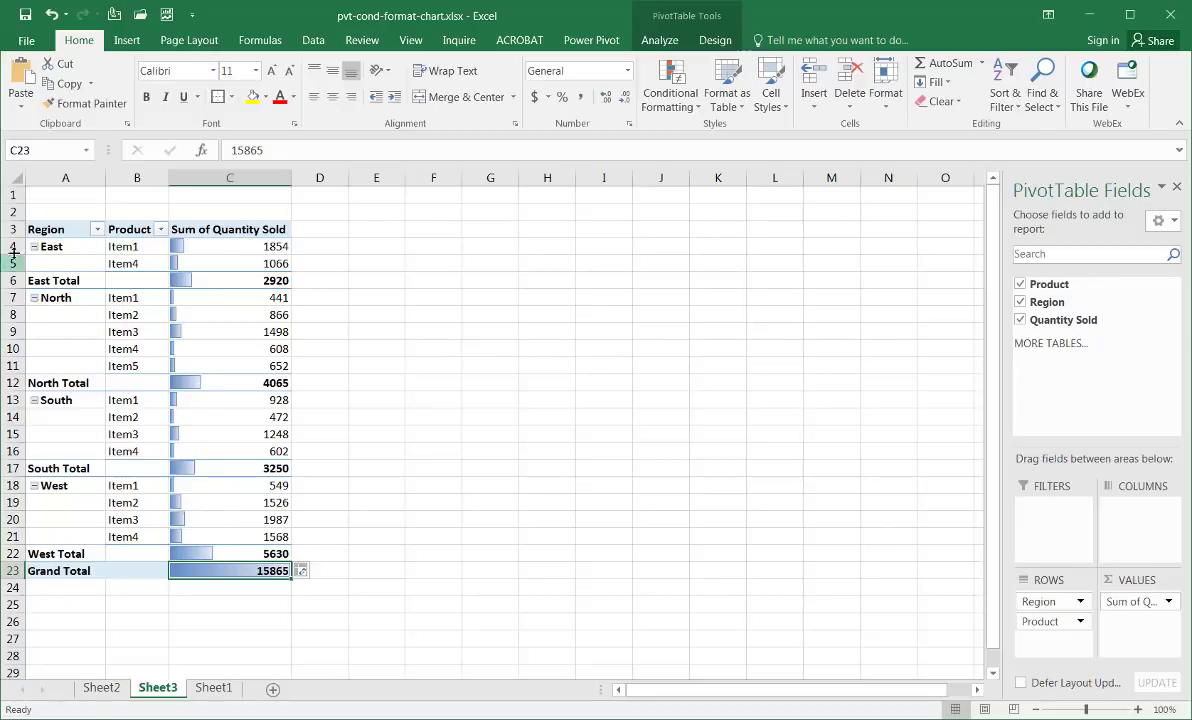
click(63, 264)
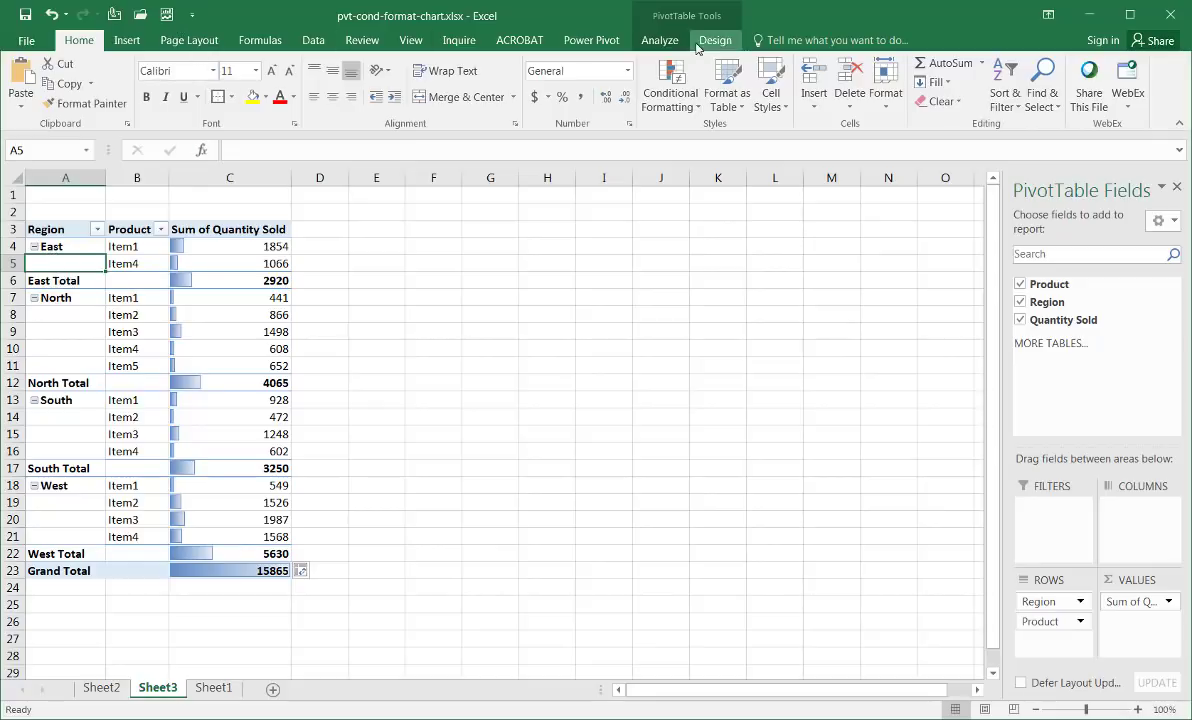
click(662, 42)
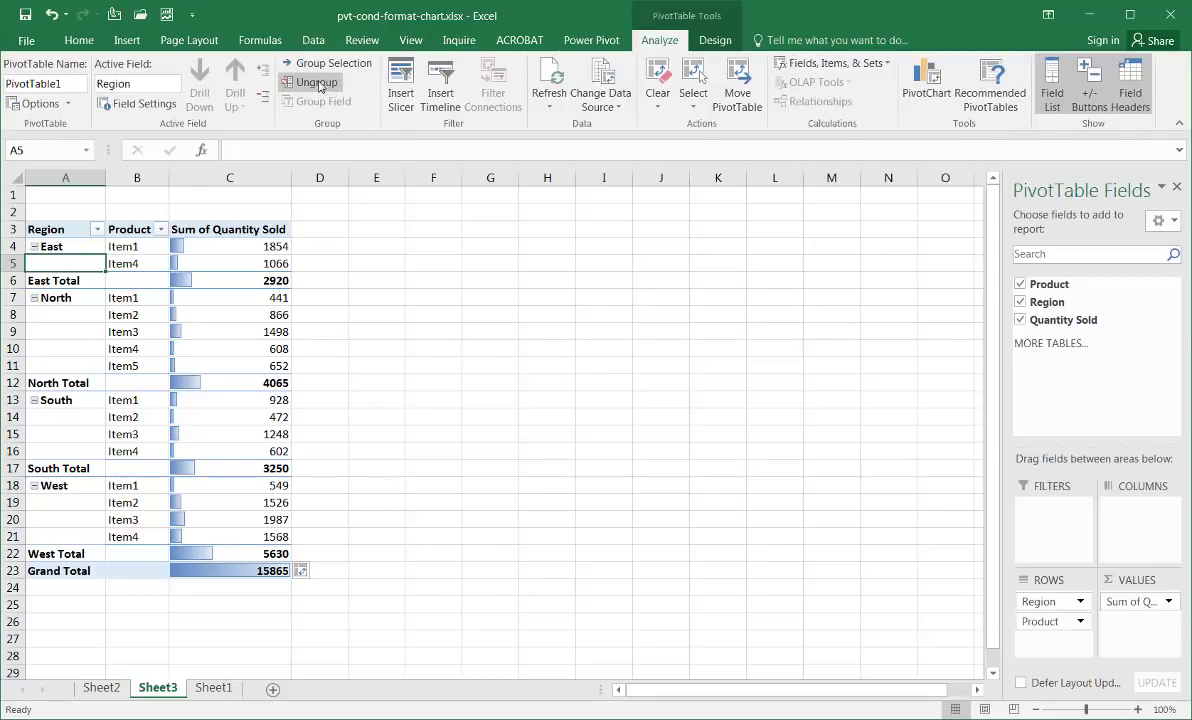
click(264, 97)
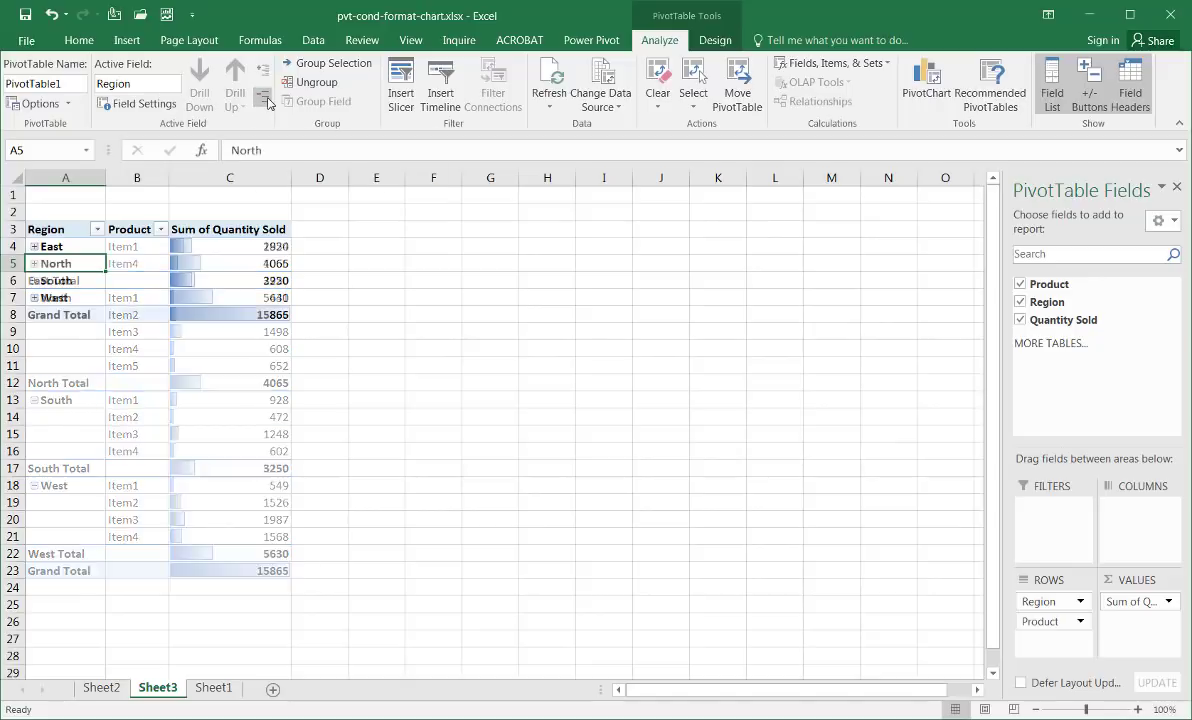
mouse_move(210, 314)
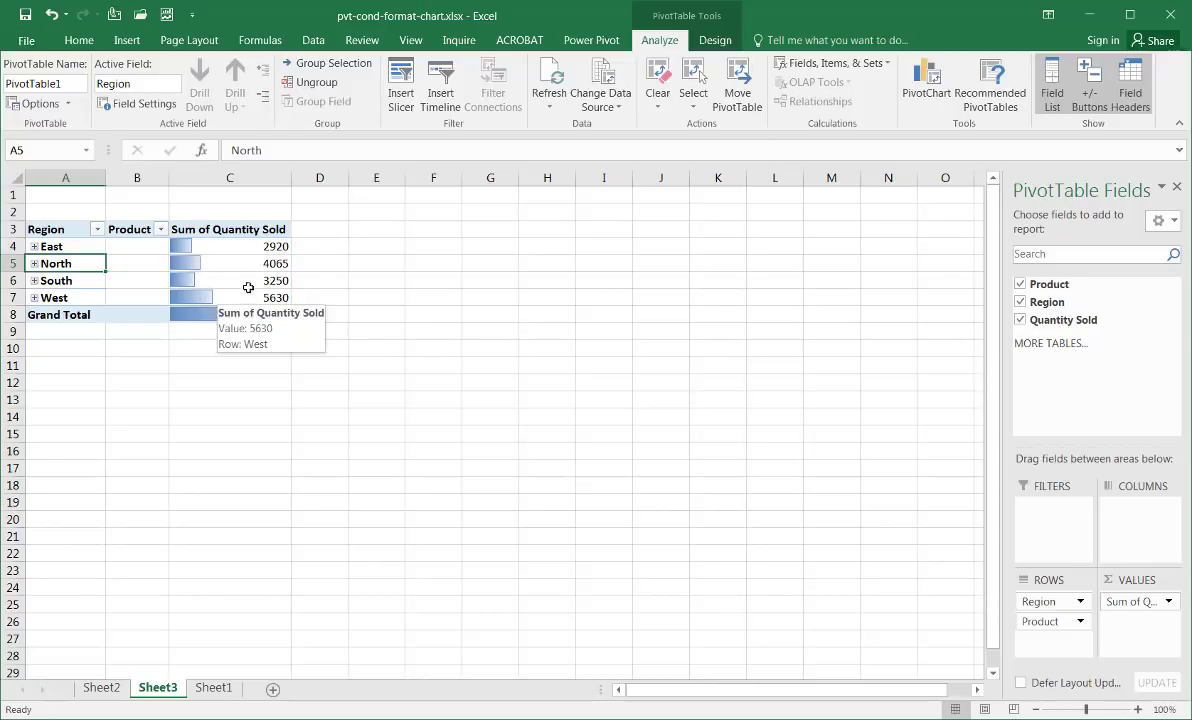
click(264, 72)
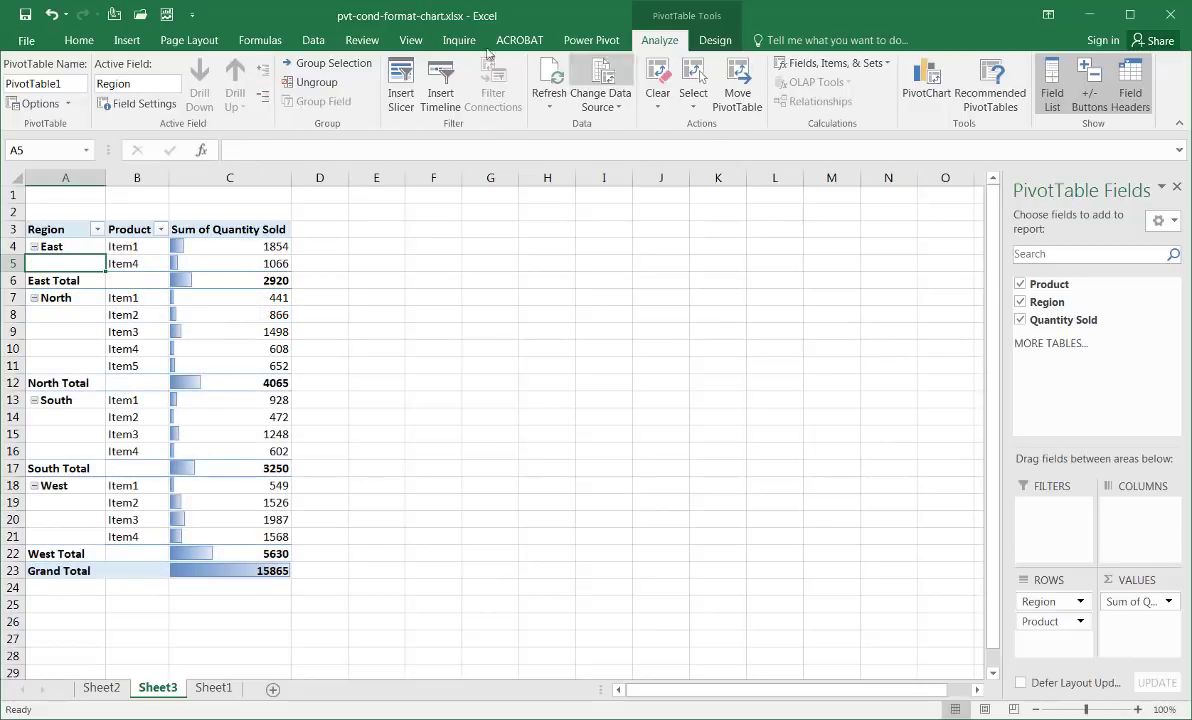
Clear all conditional formatting rules from Sheet3.
click(77, 42)
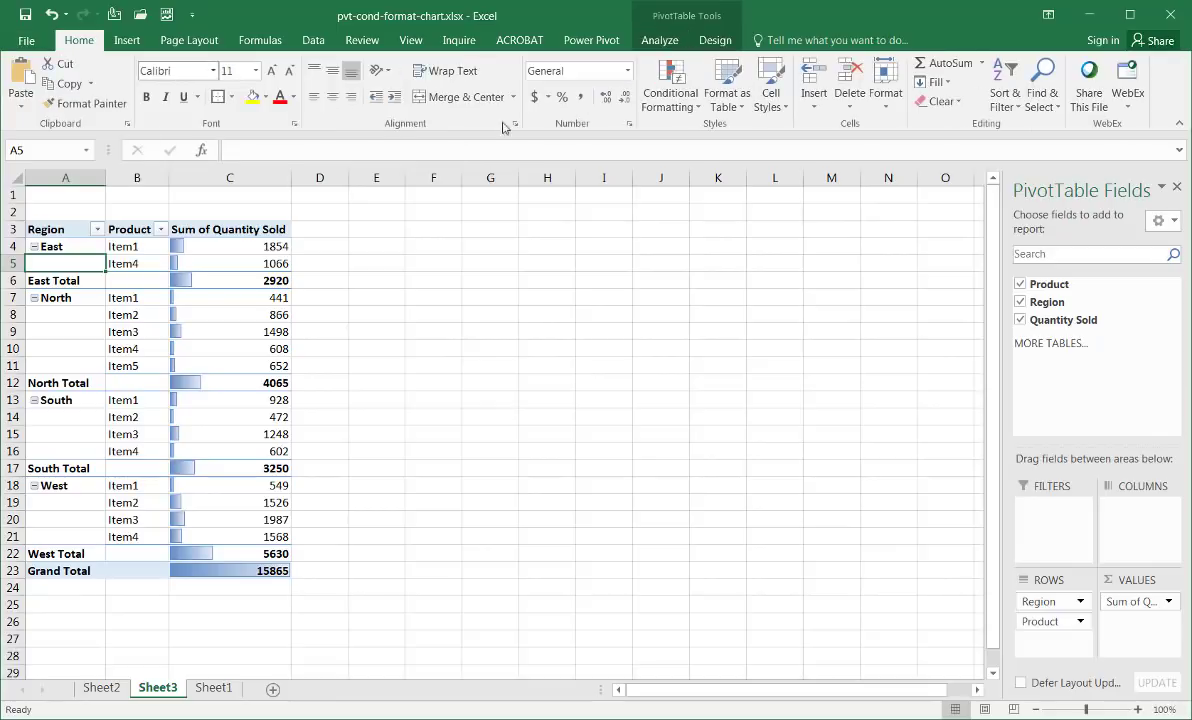
click(668, 95)
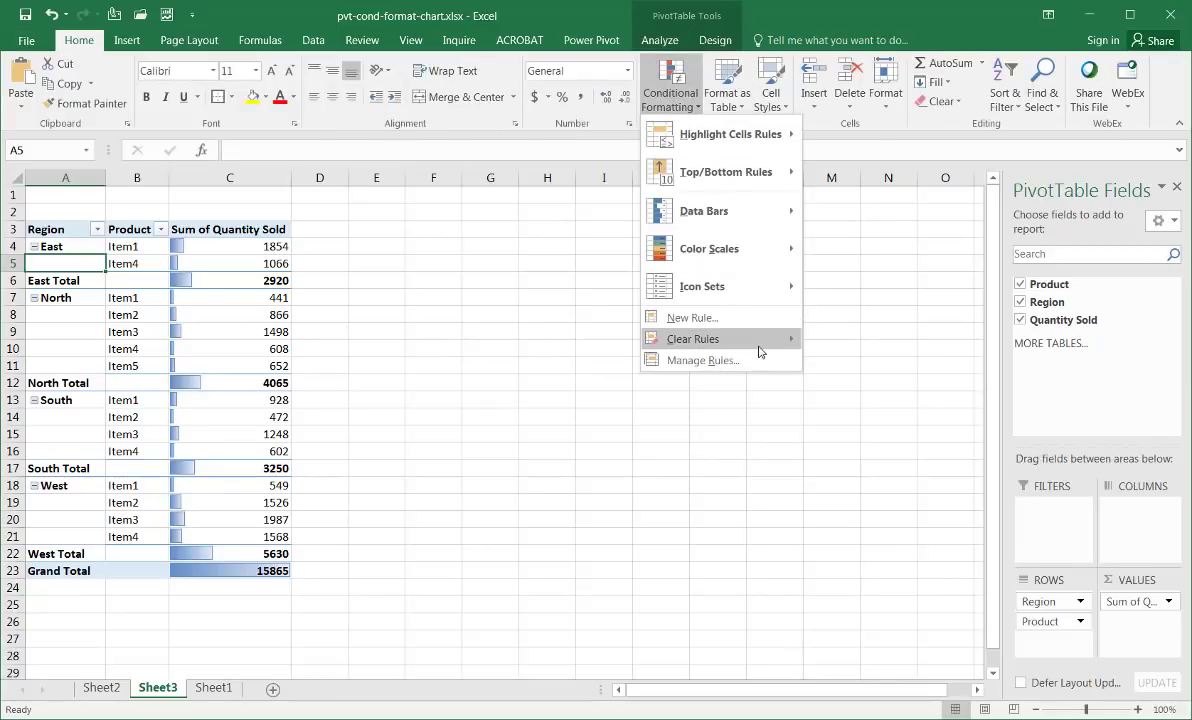
mouse_move(715, 339)
click(850, 362)
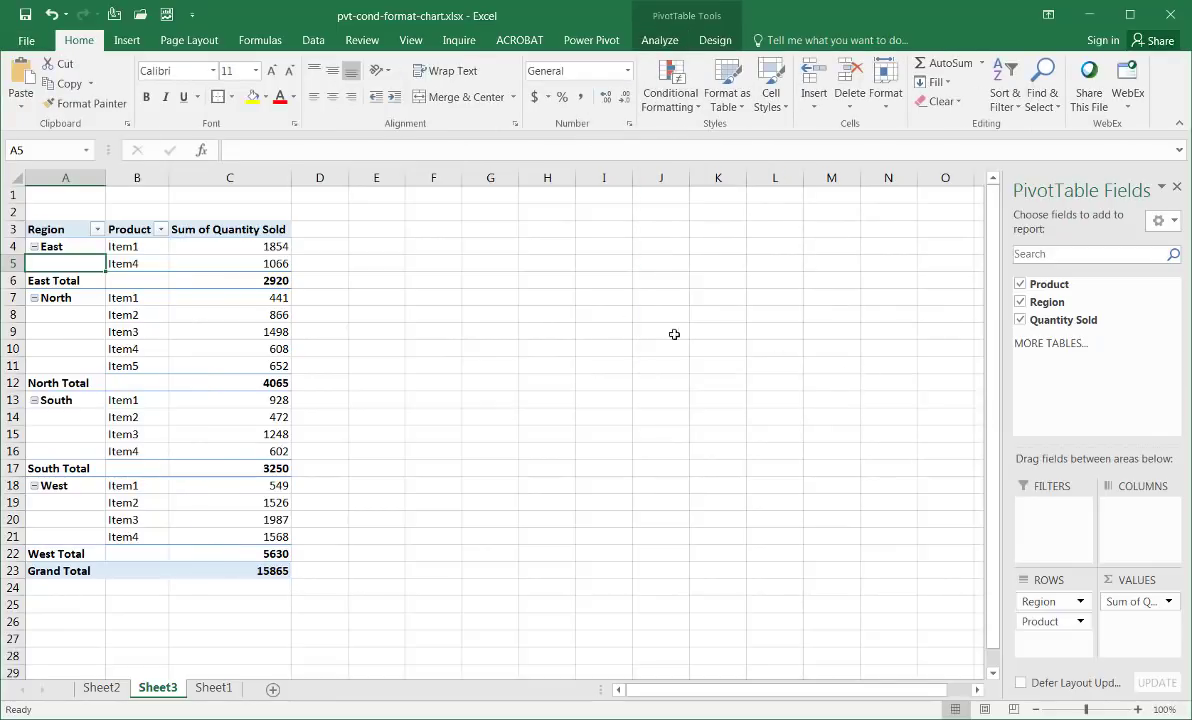
click(229, 621)
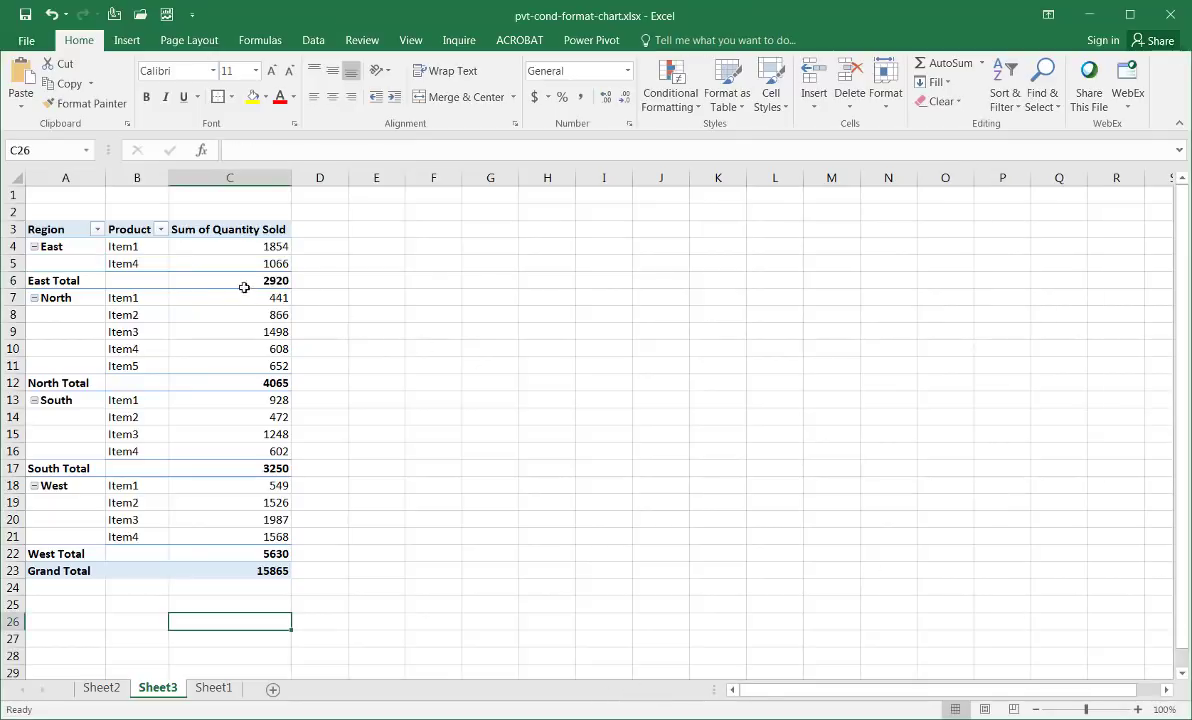
Compare with Sheet2's example, then return to Sheet3 and select a pivot value.
click(102, 688)
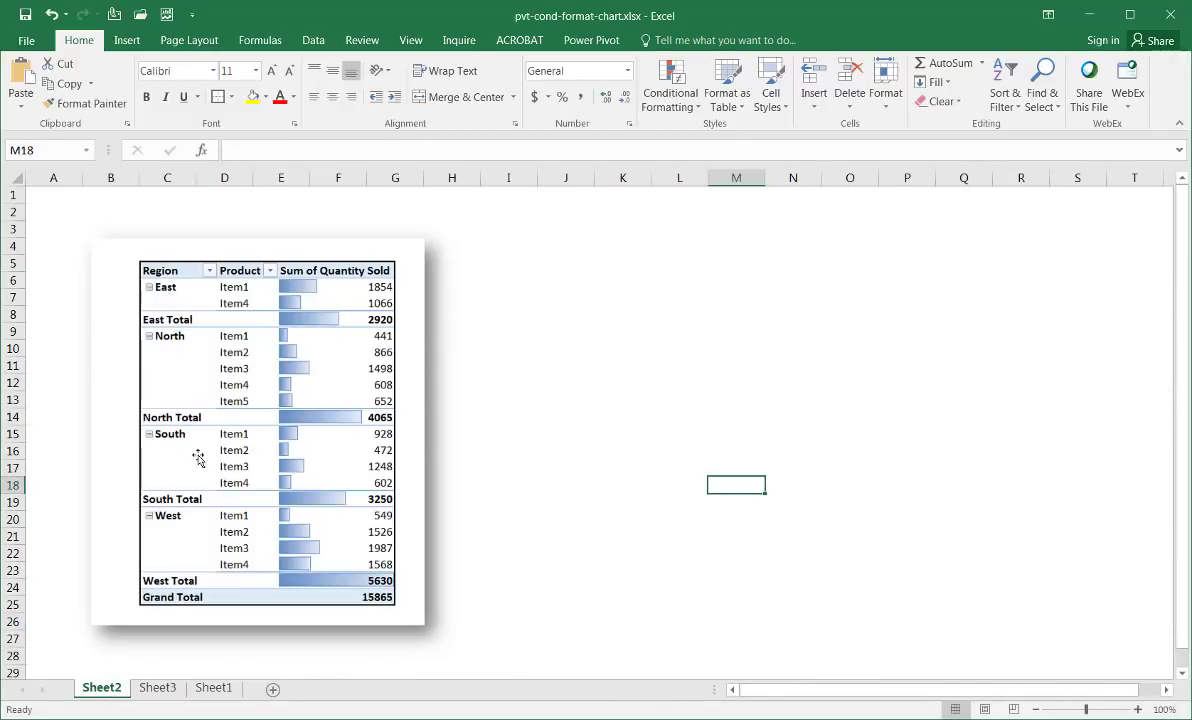
click(143, 688)
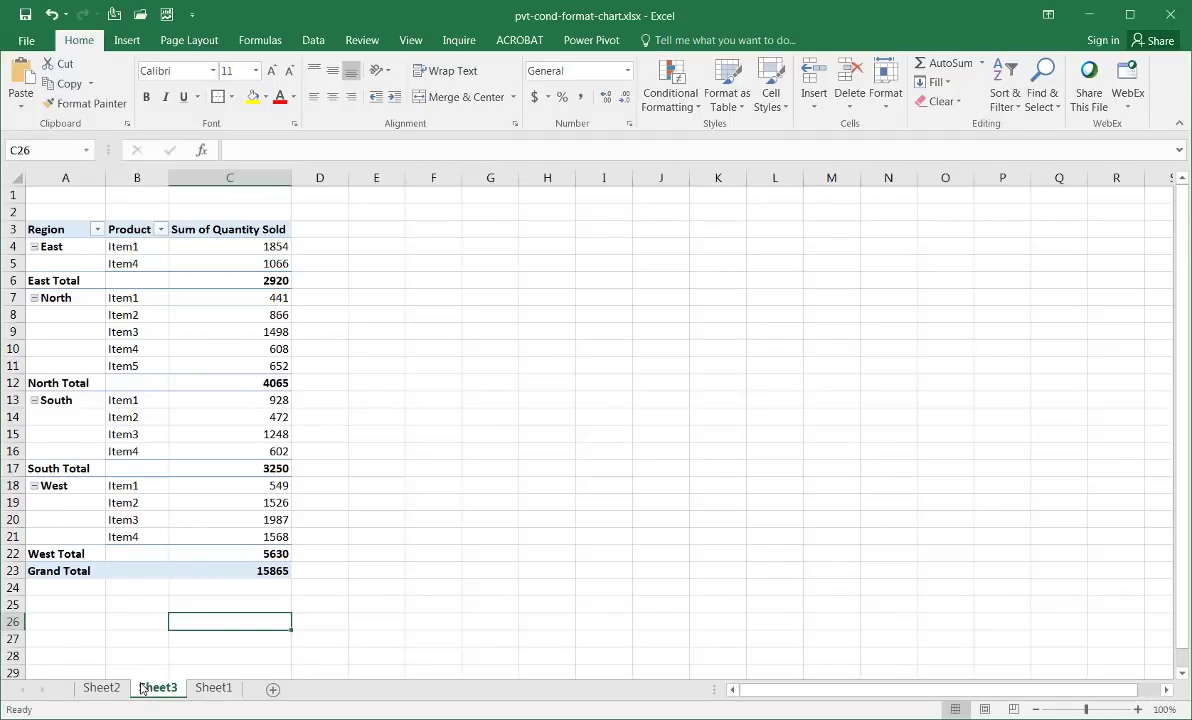
click(240, 326)
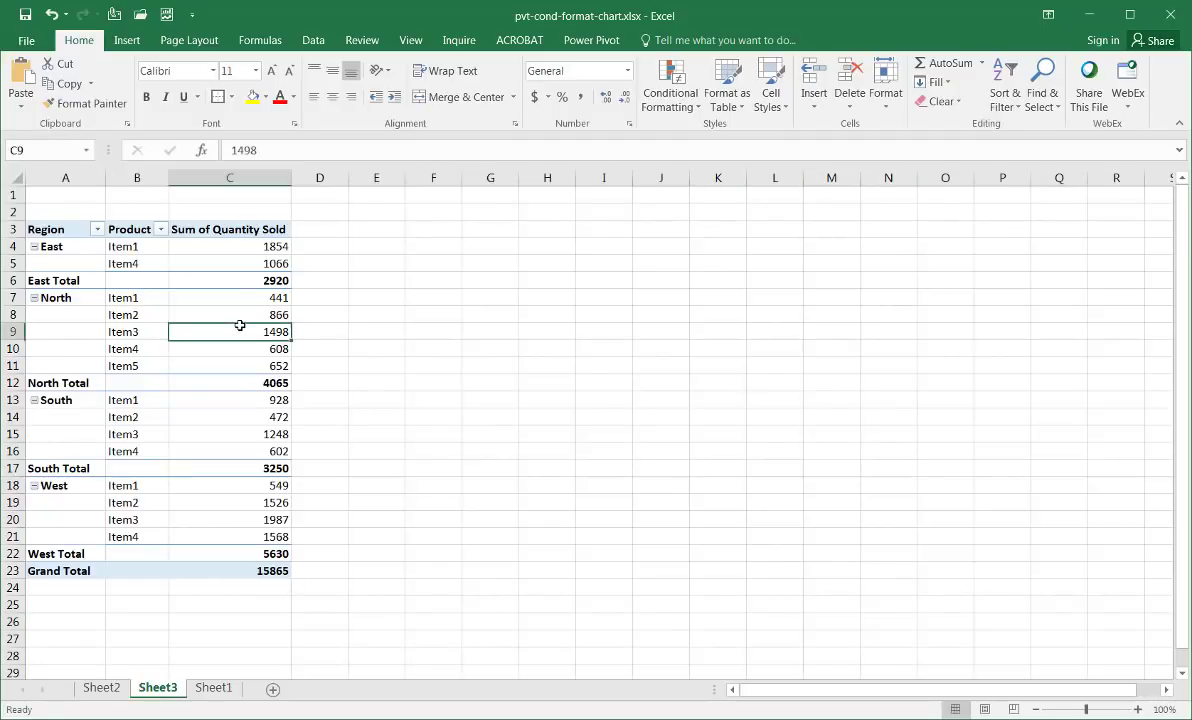
Switch the PivotTable to Show in Compact Form and select the quantities B4:B22.
click(658, 41)
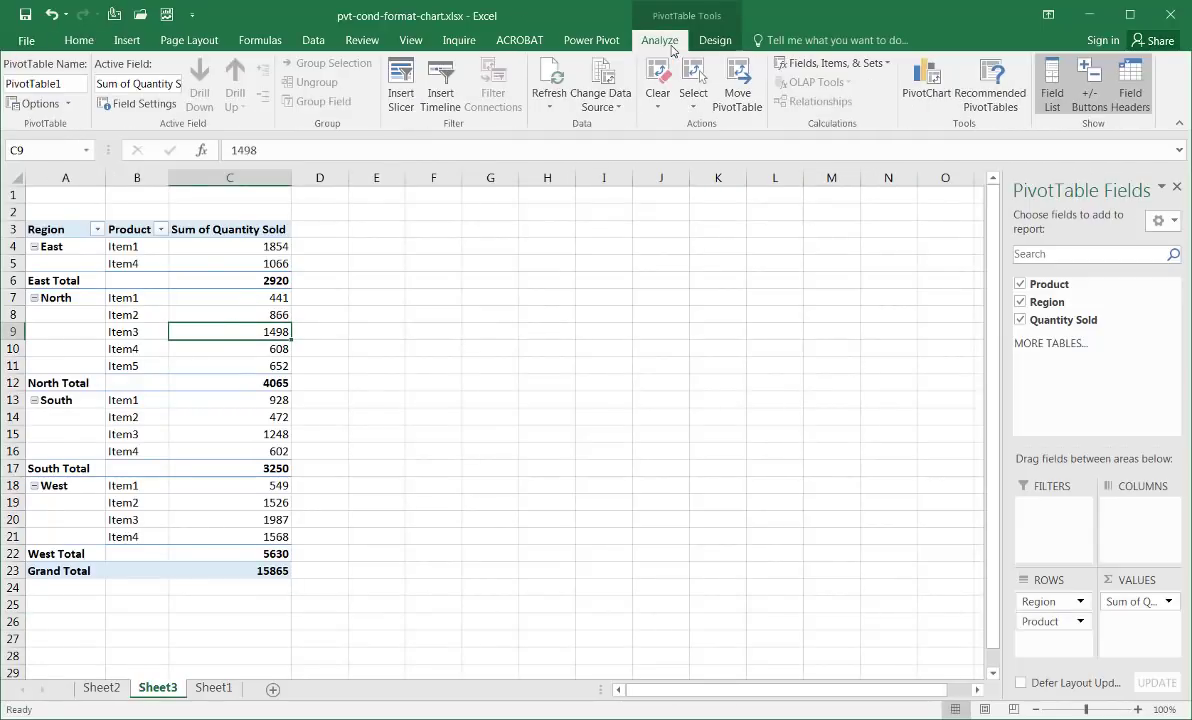
click(722, 44)
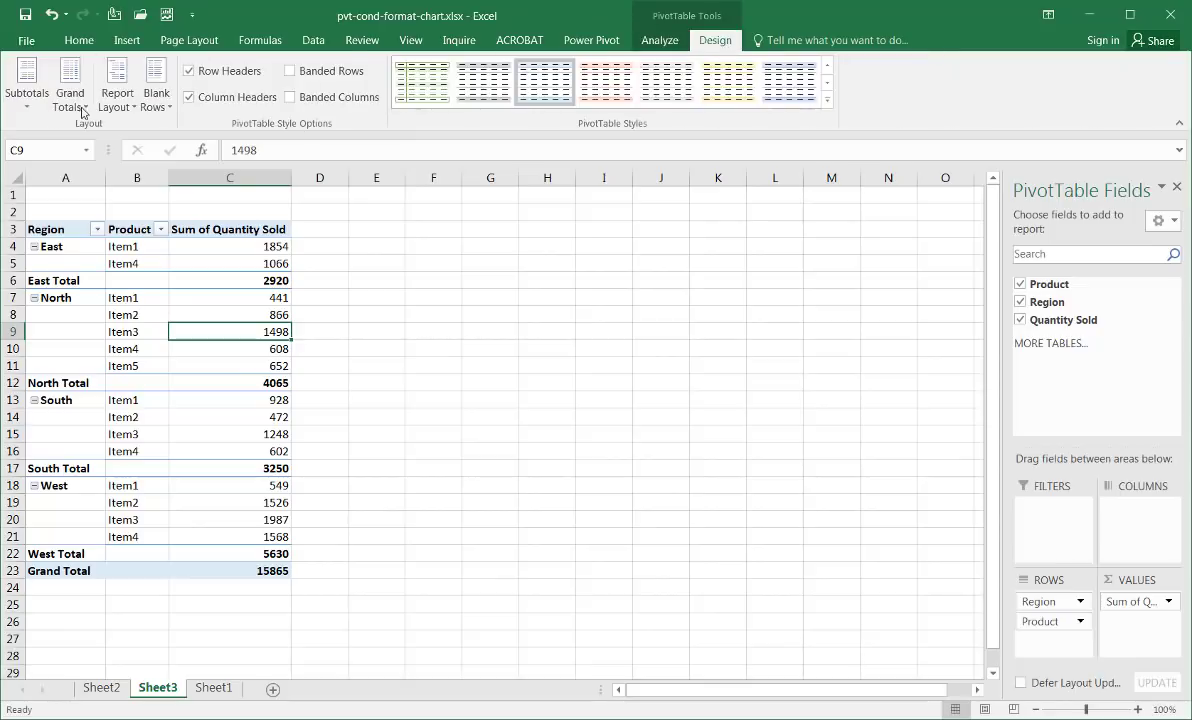
click(118, 100)
click(135, 134)
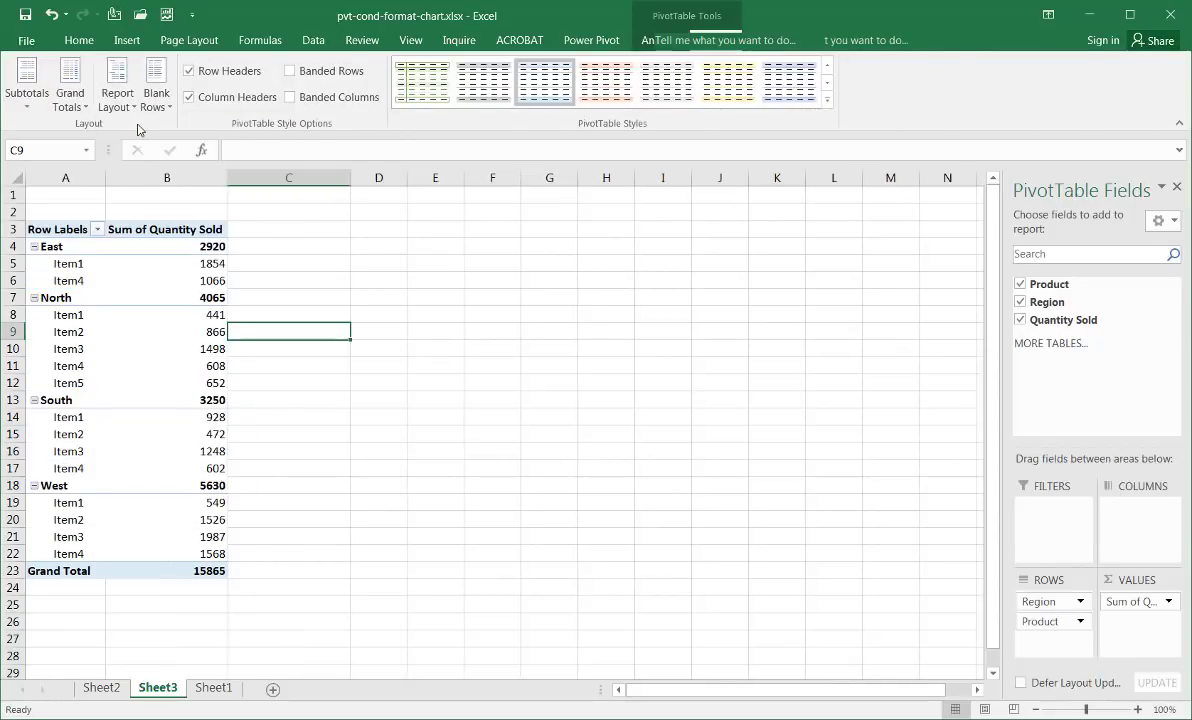
drag(202, 250, 186, 554)
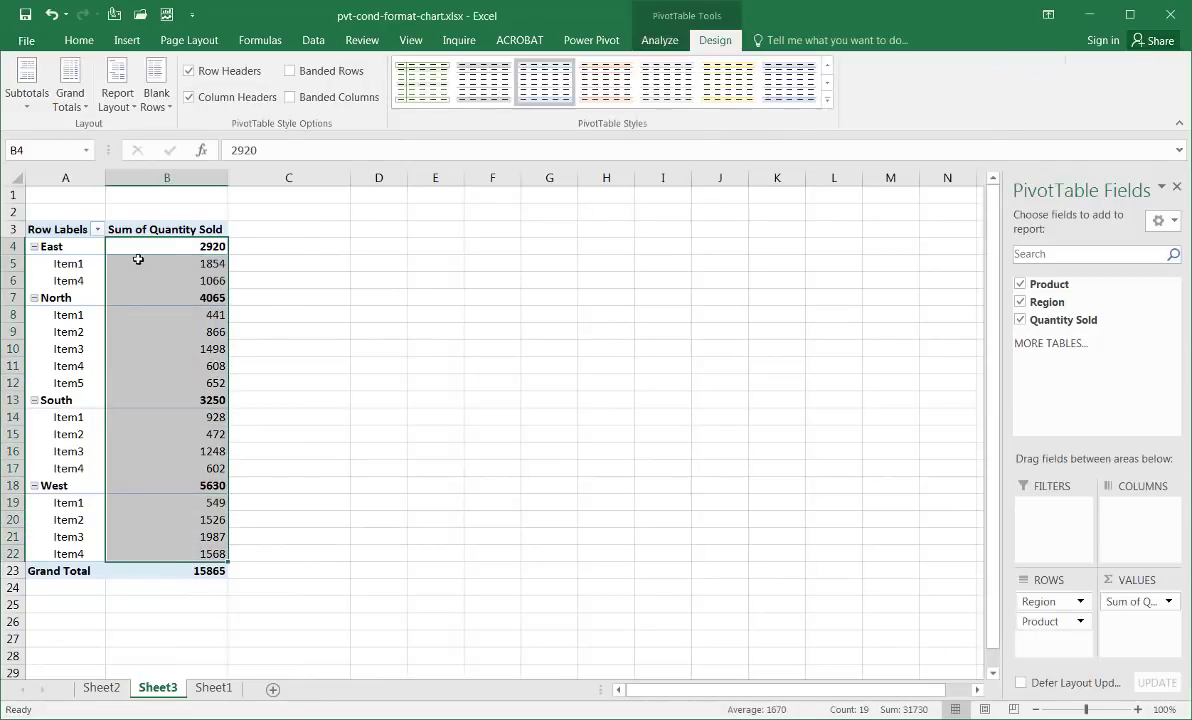
Apply Blue Data Bar gradient fill to B4:B22, then check North 4065 and East Item1 1854.
click(79, 40)
click(683, 112)
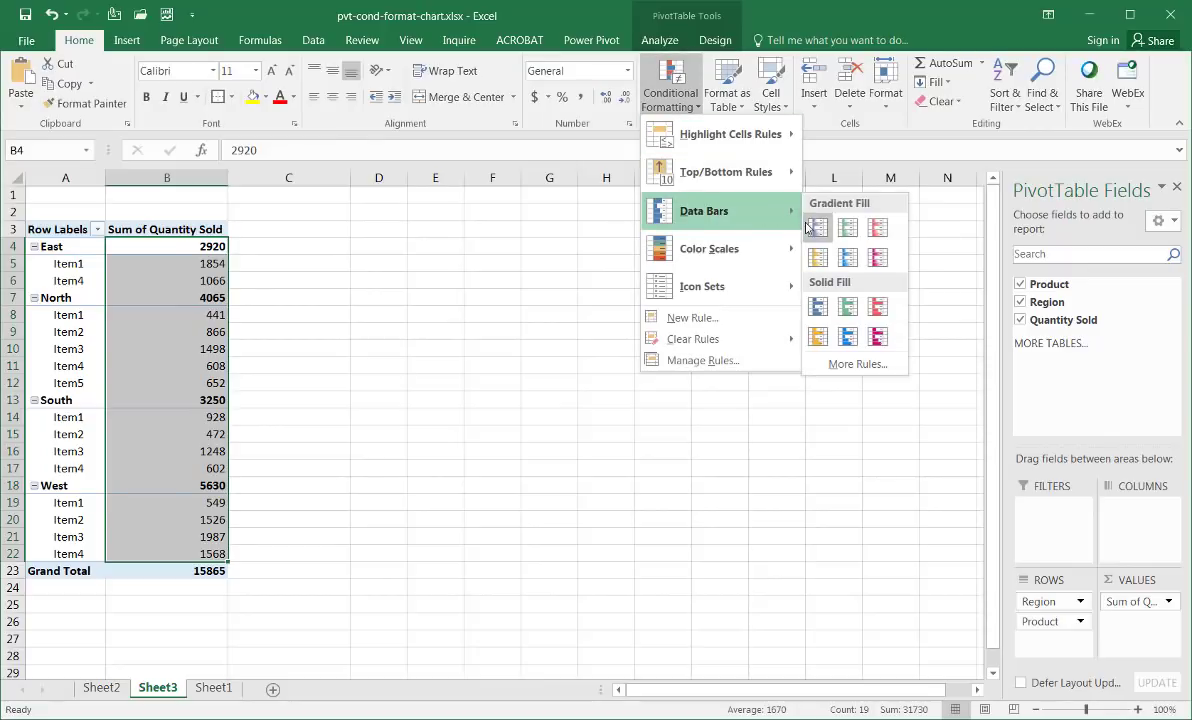
click(814, 230)
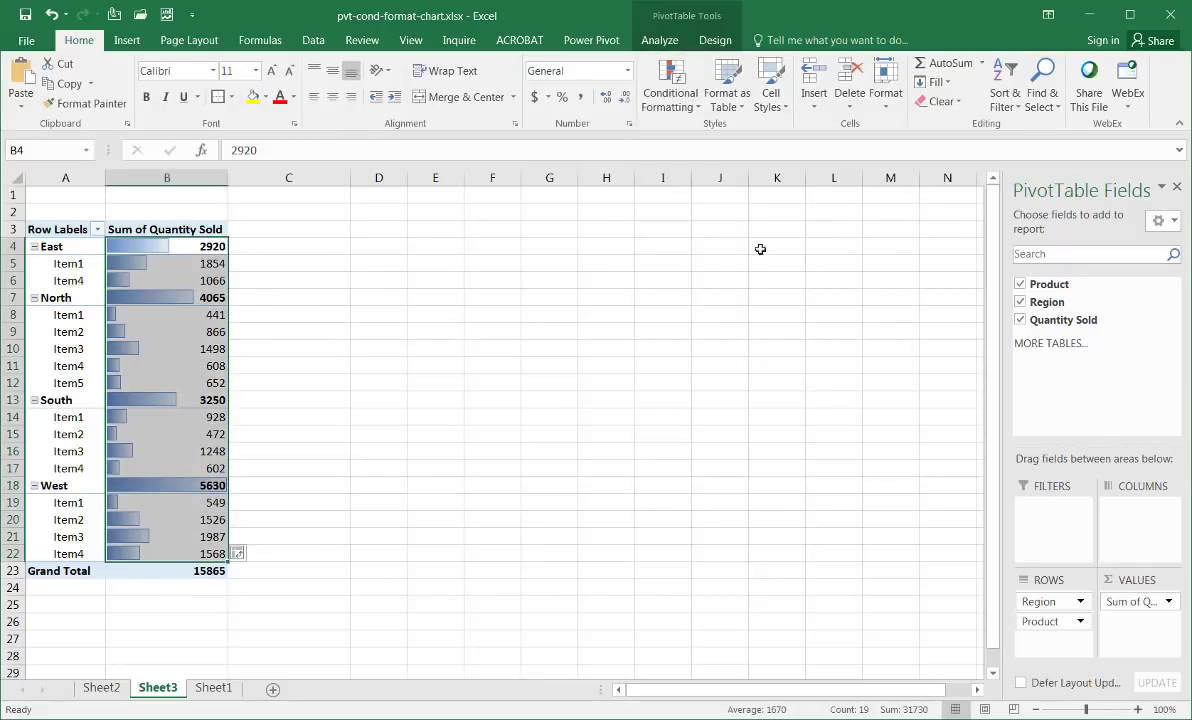
click(152, 293)
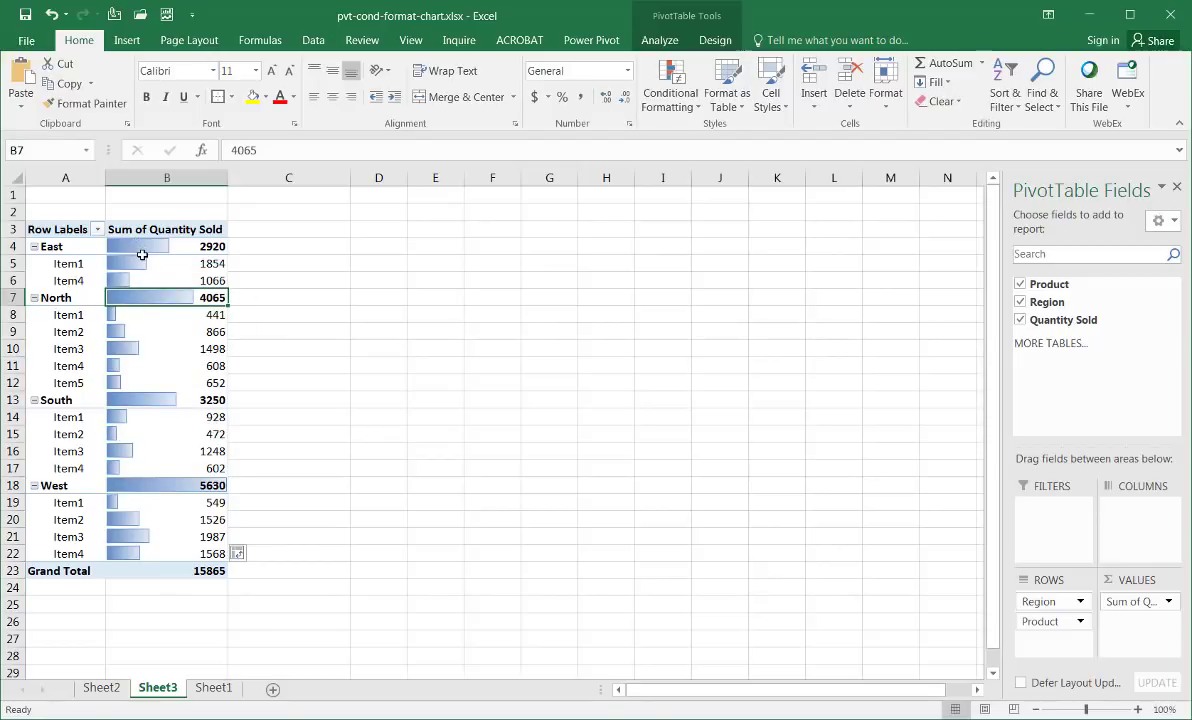
click(142, 258)
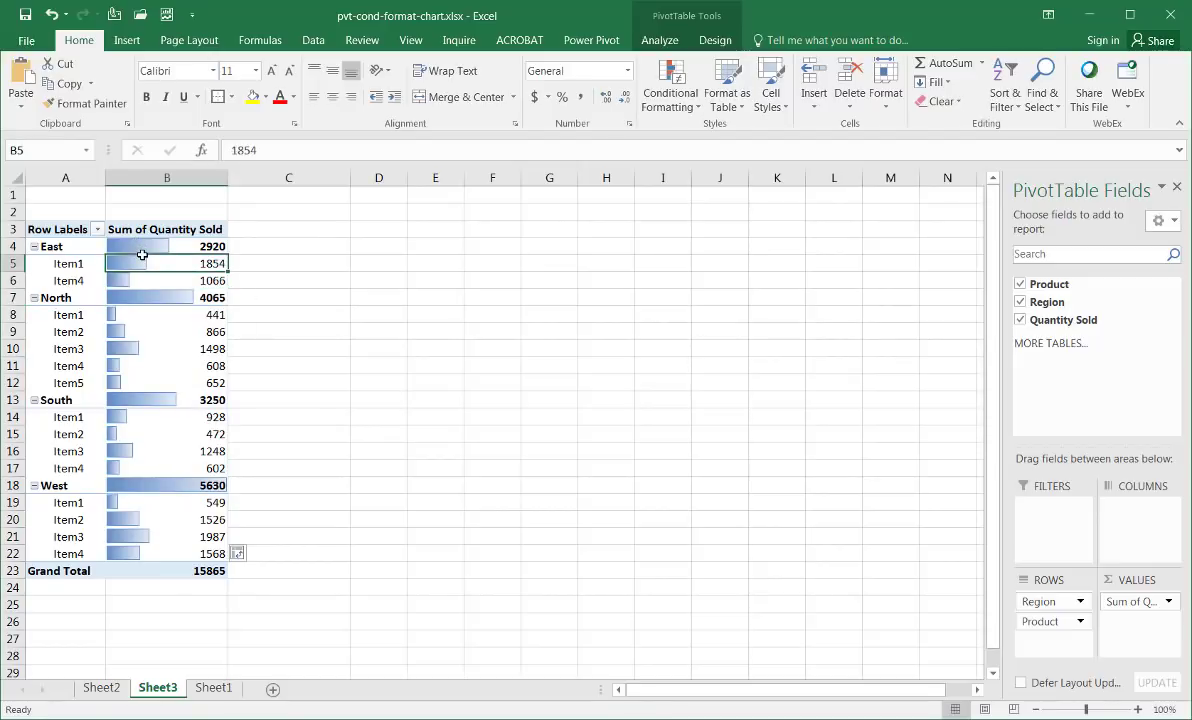
Switch the PivotTable report layout to Tabular Form.
click(716, 40)
click(118, 97)
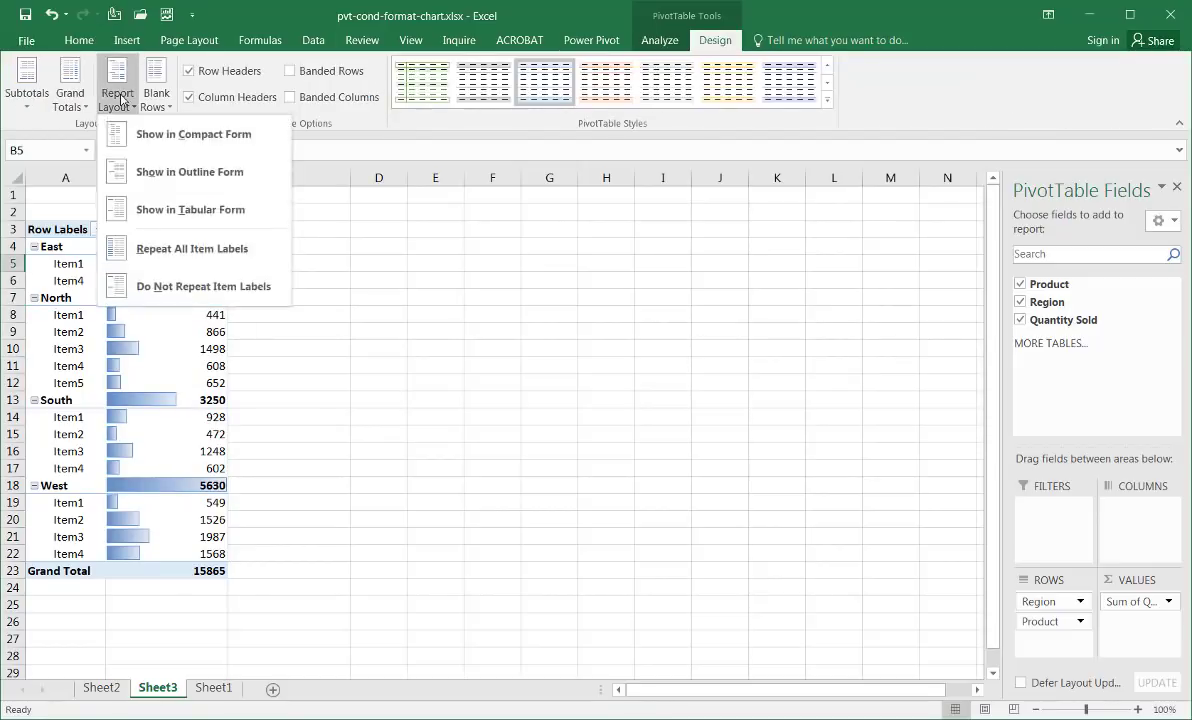
click(138, 208)
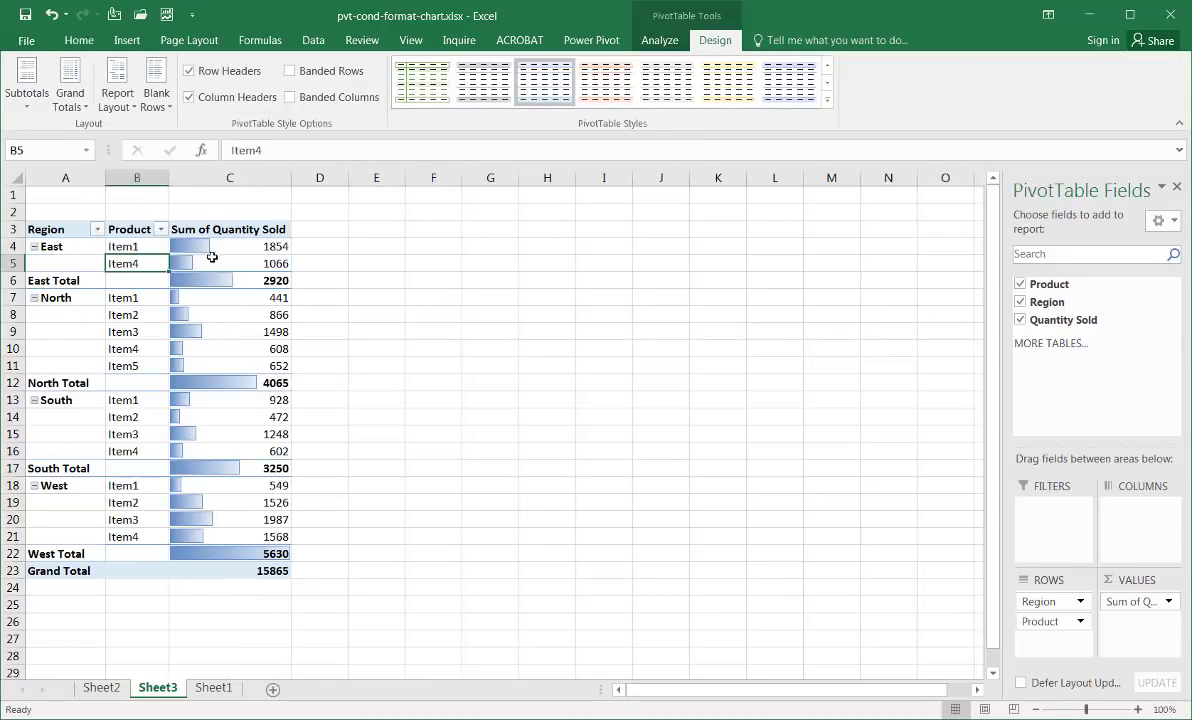
Verify East Item4 (1066) and the East Total (2920), then select a Region cell.
click(205, 262)
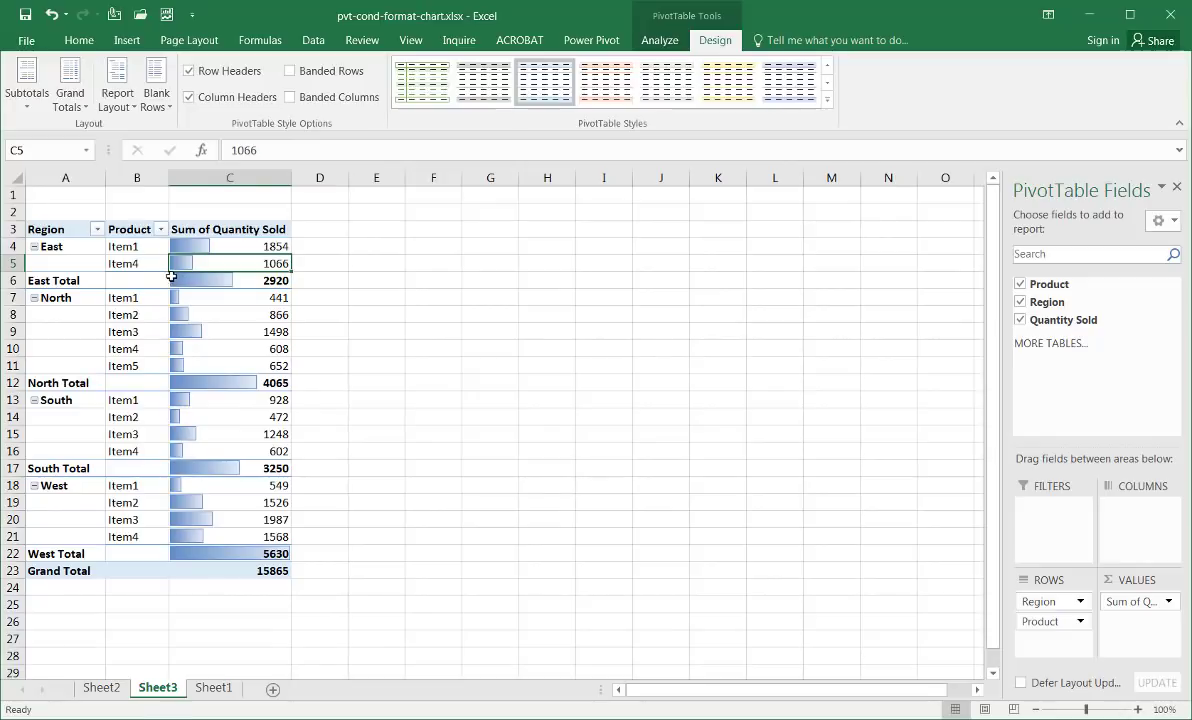
click(172, 278)
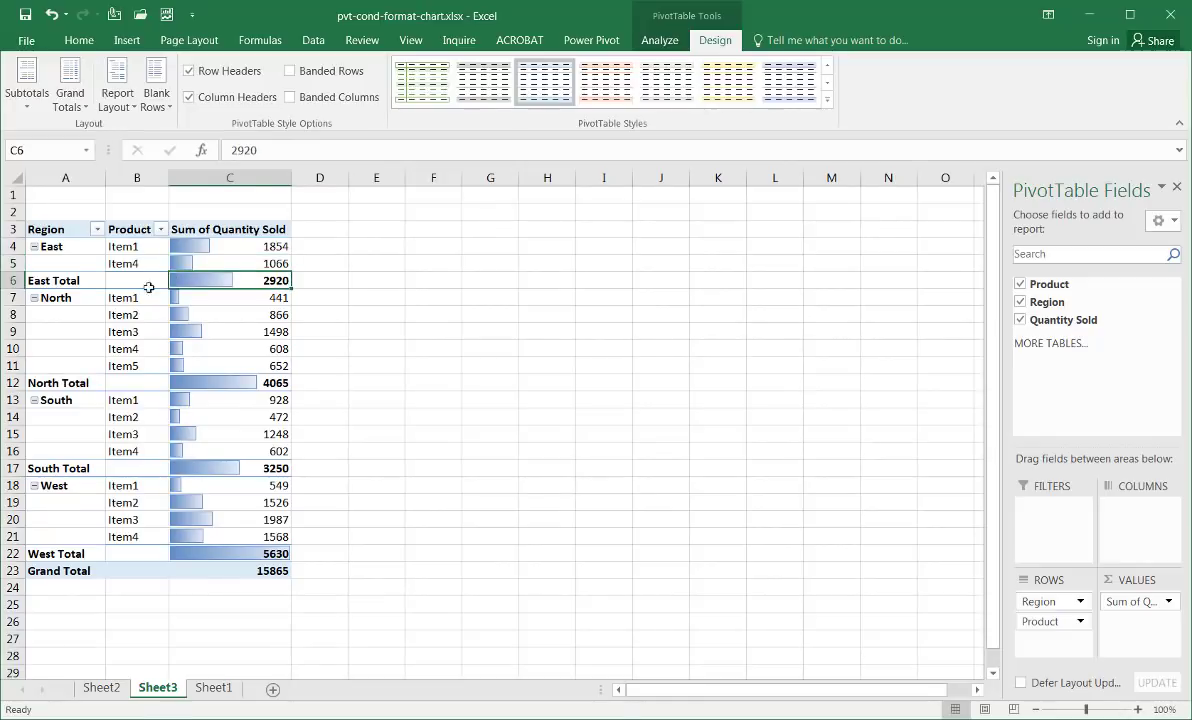
click(64, 265)
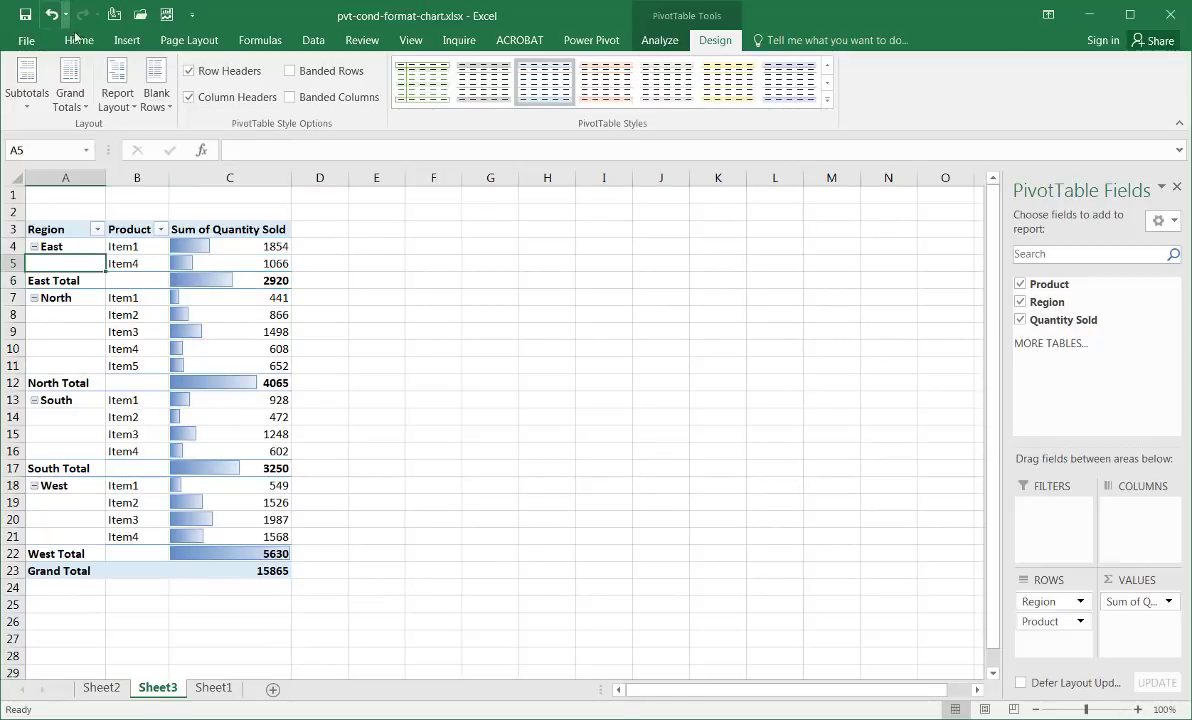
Collapse the Region field so each region shows only its total row.
click(658, 40)
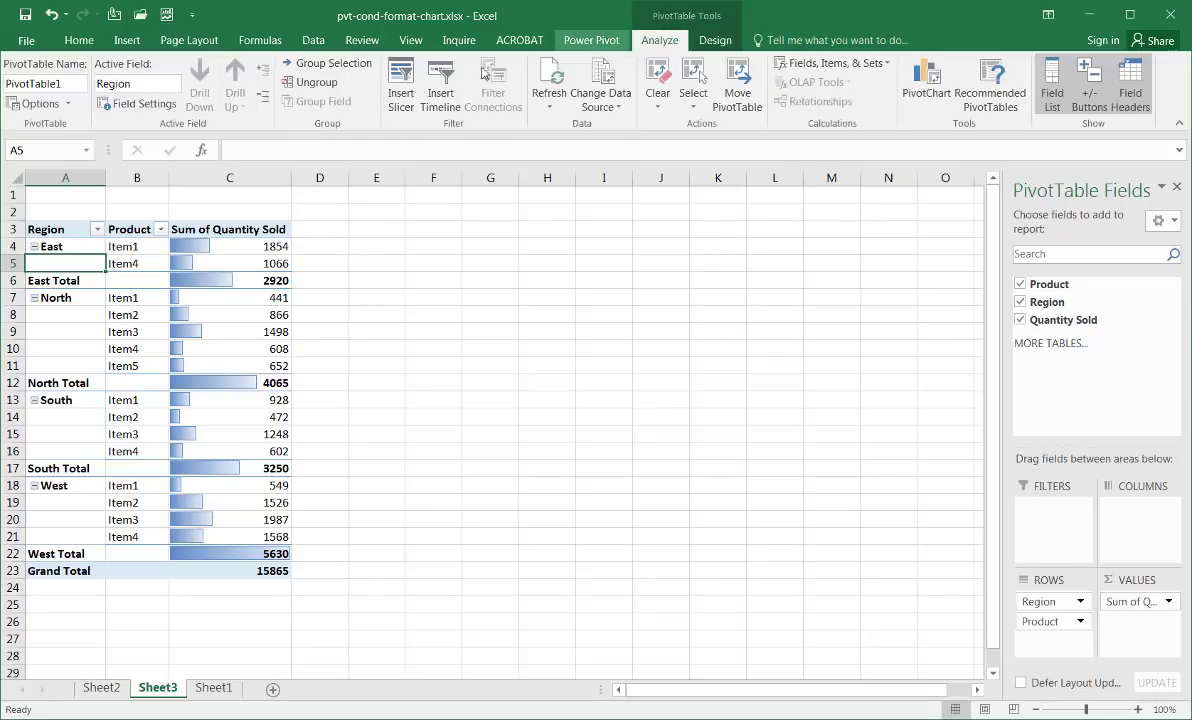
click(262, 104)
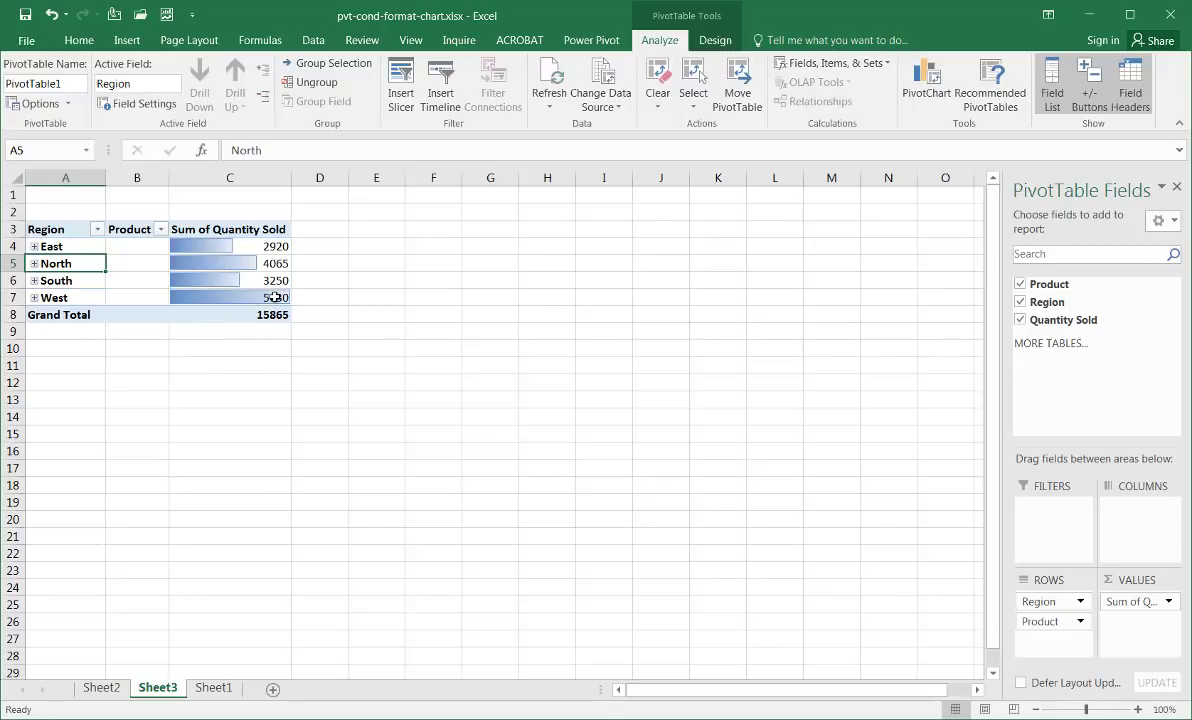
mouse_move(275, 297)
Expand the Region field again, confirm West Item3 reads 1987, and inspect the data bars.
click(262, 70)
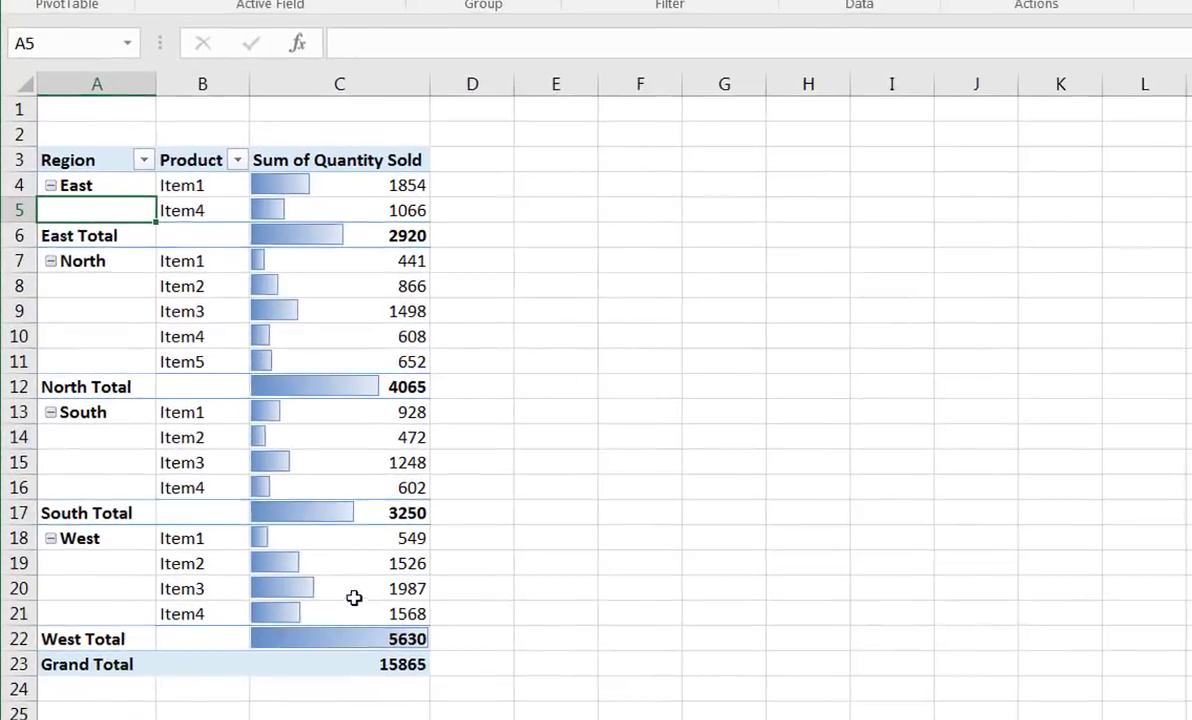
click(240, 519)
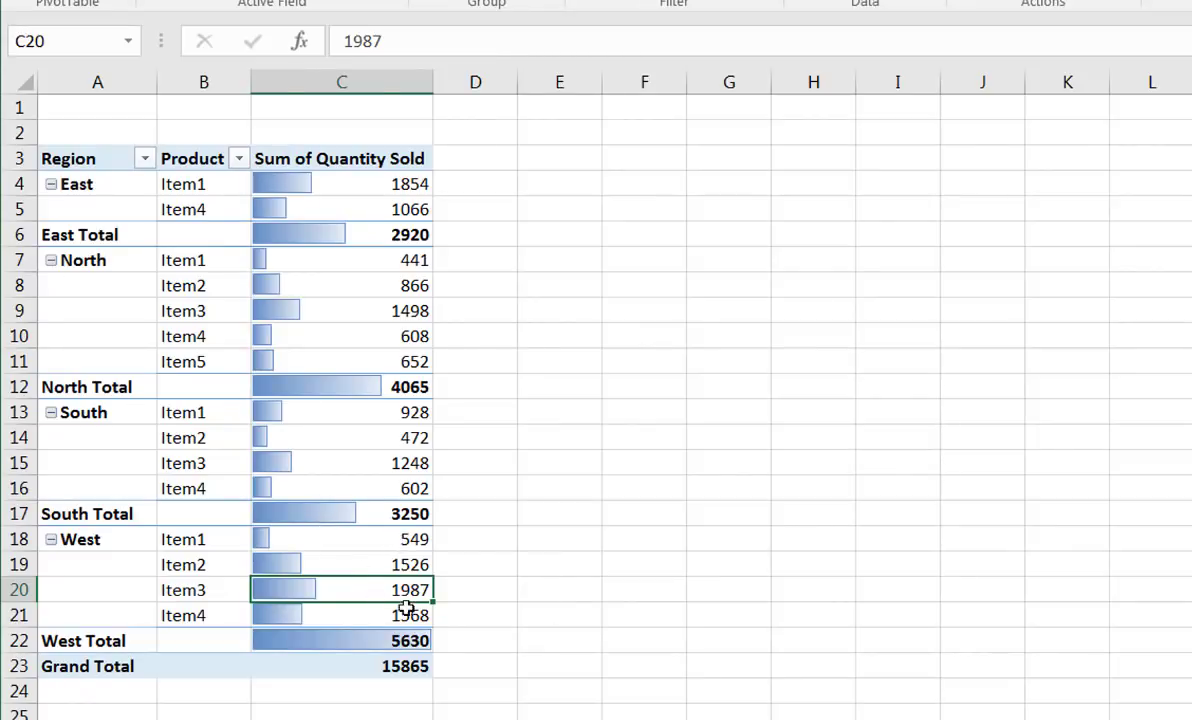
click(638, 587)
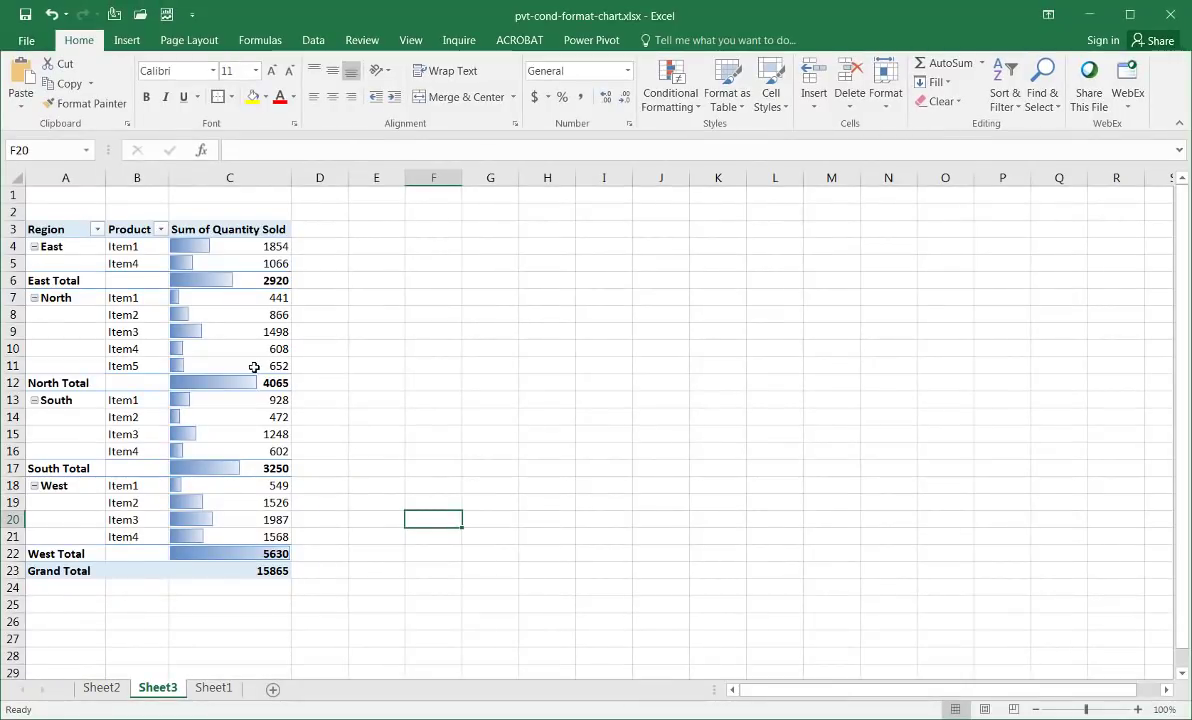
mouse_move(254, 367)
mouse_move(261, 268)
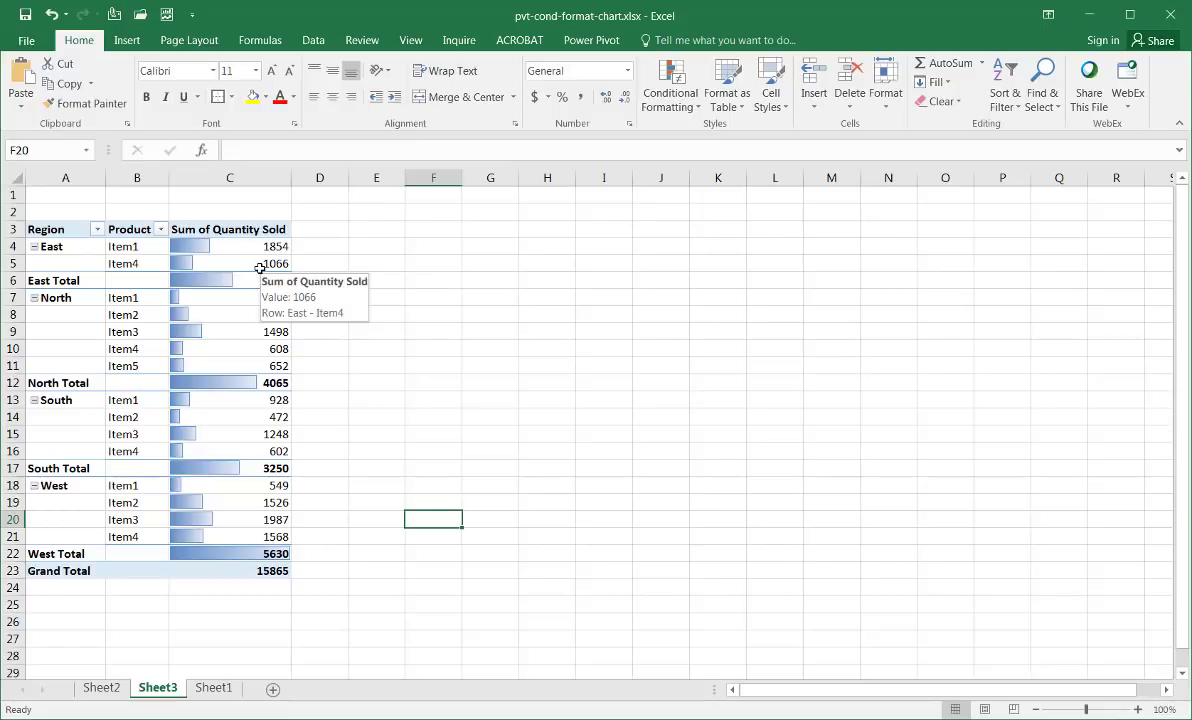